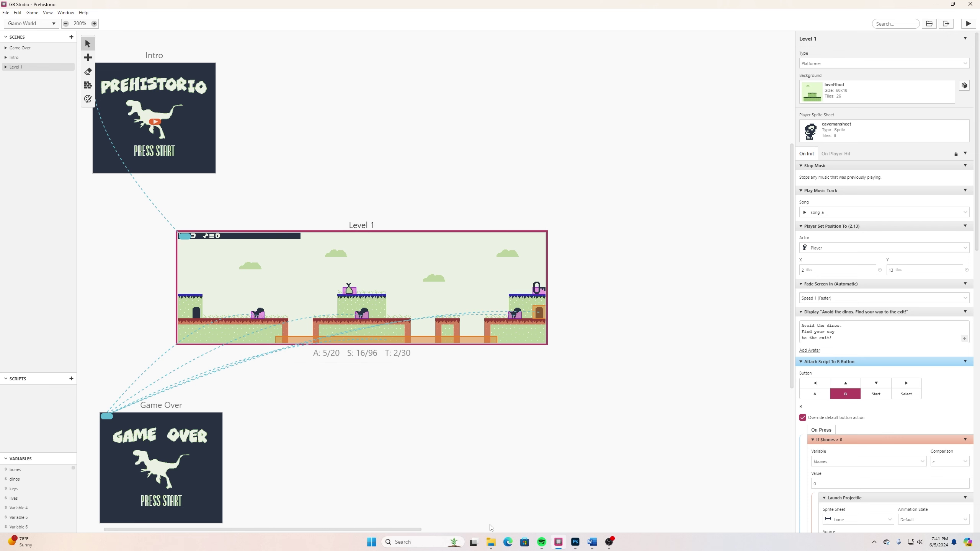
# Open the prehistorio assets folder in File Explorer beside the Prehistorio project.
pyautogui.click(491, 542)
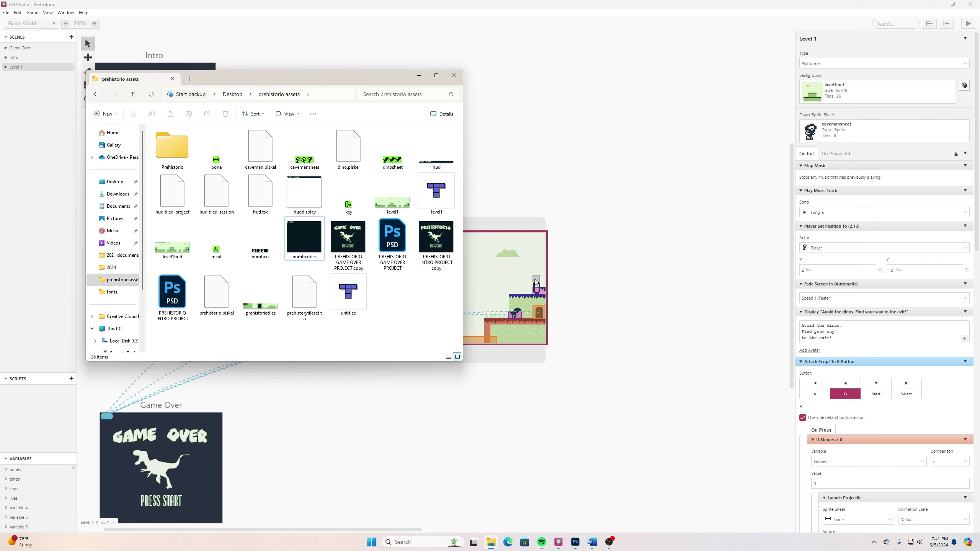
pyautogui.click(176, 251)
pyautogui.doubleClick(177, 256)
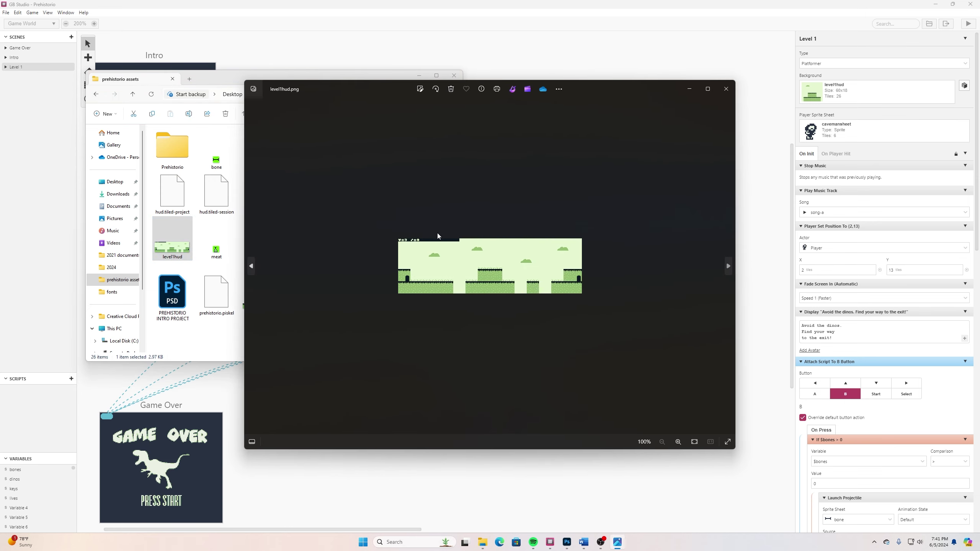
pyautogui.scroll(2, 445, 256)
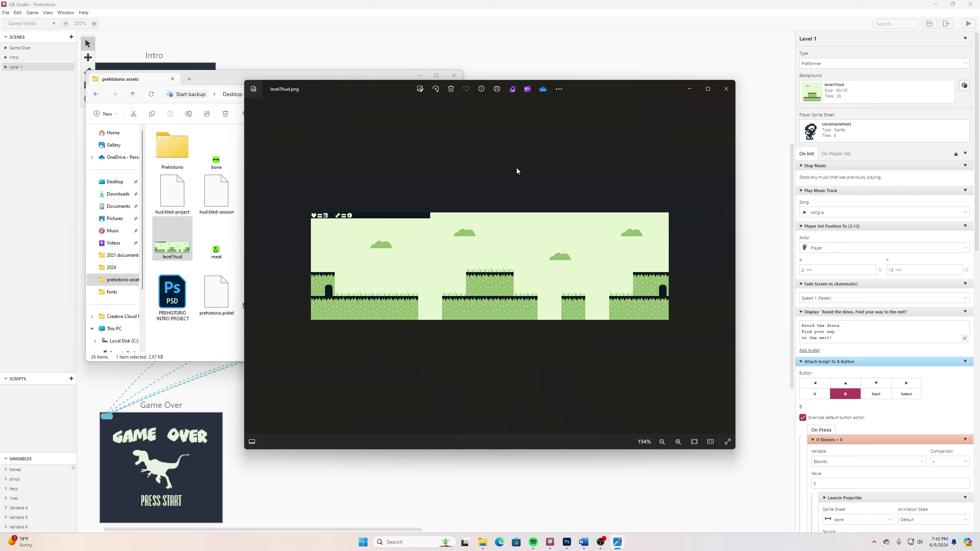
pyautogui.click(690, 91)
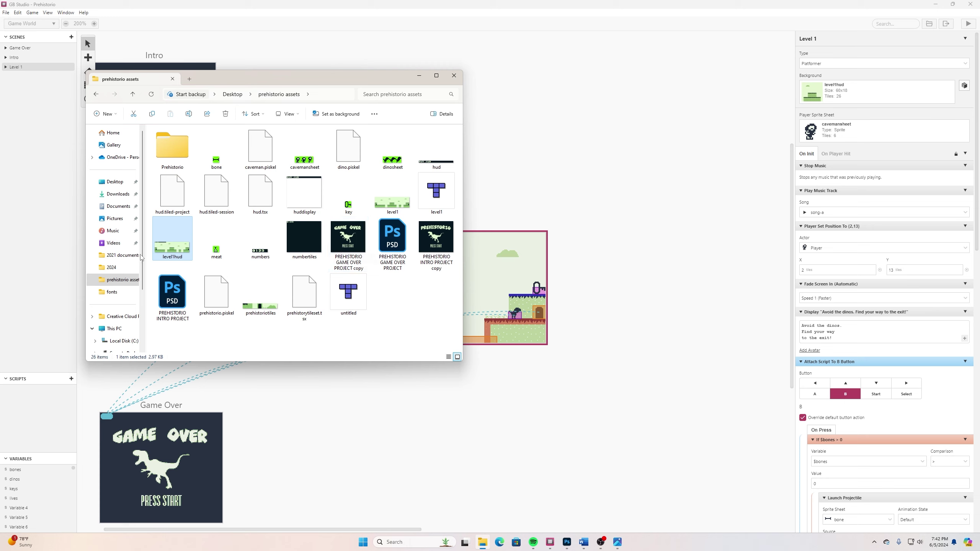
pyautogui.doubleClick(261, 251)
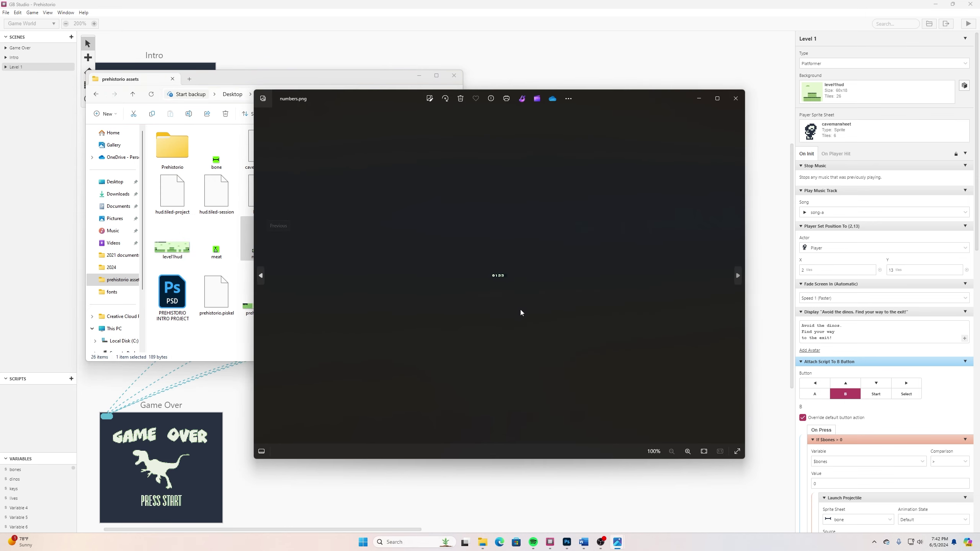
pyautogui.scroll(5, 511, 312)
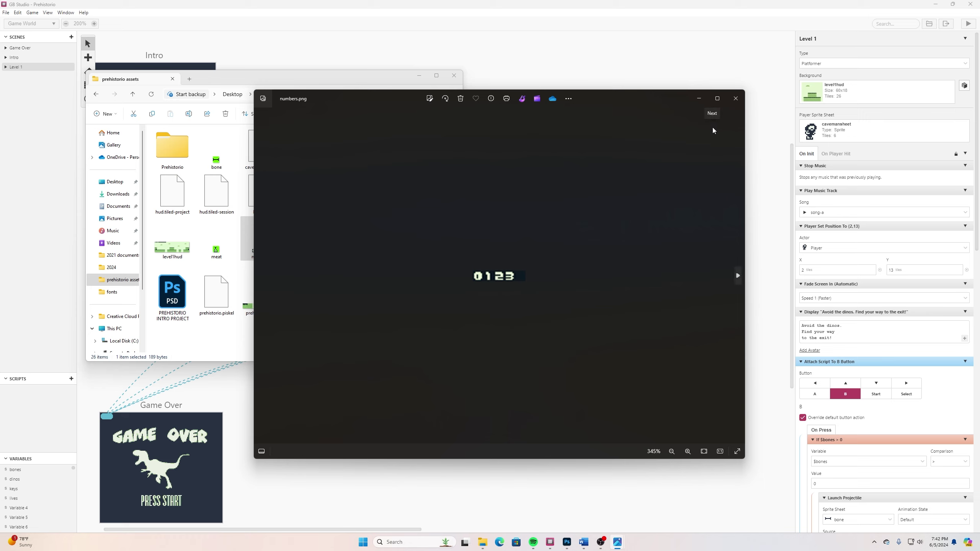
pyautogui.click(735, 99)
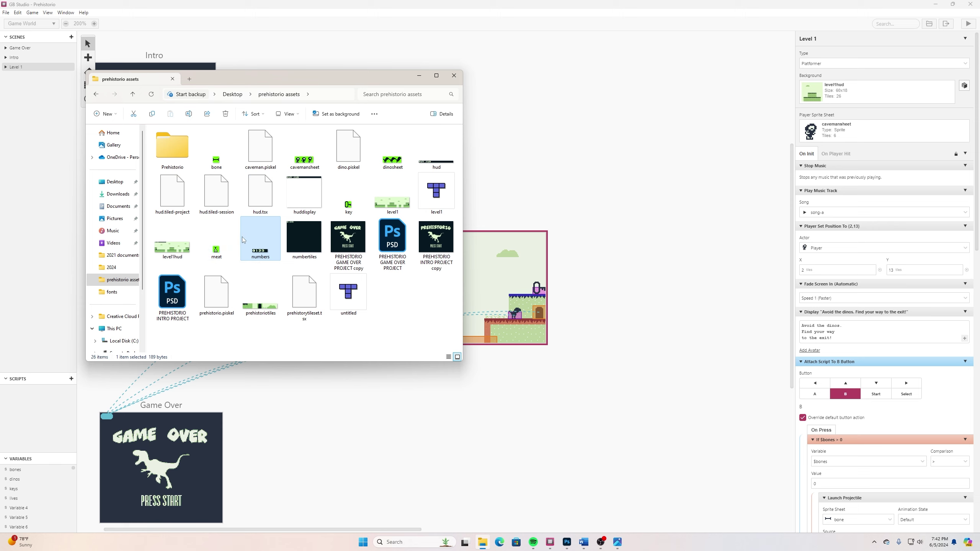
pyautogui.doubleClick(297, 242)
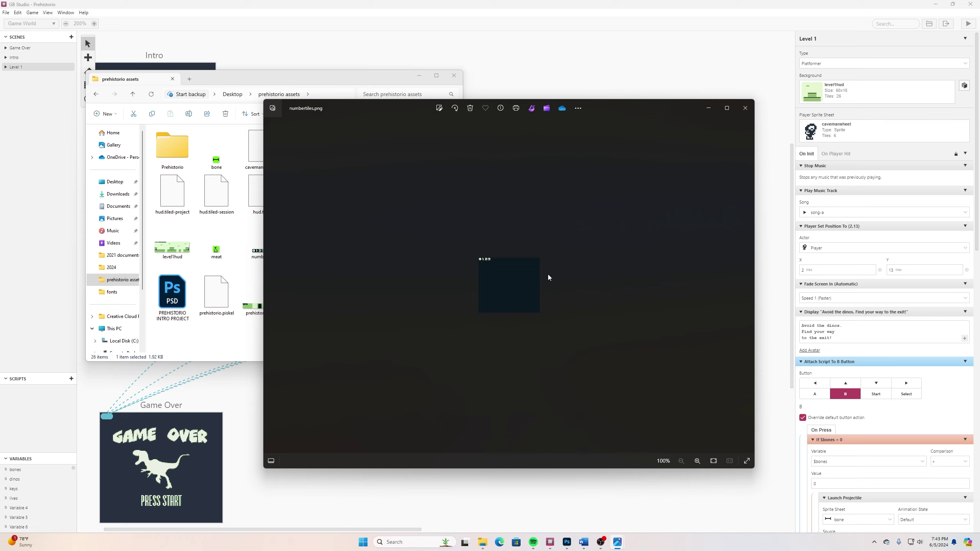
pyautogui.scroll(5, 514, 276)
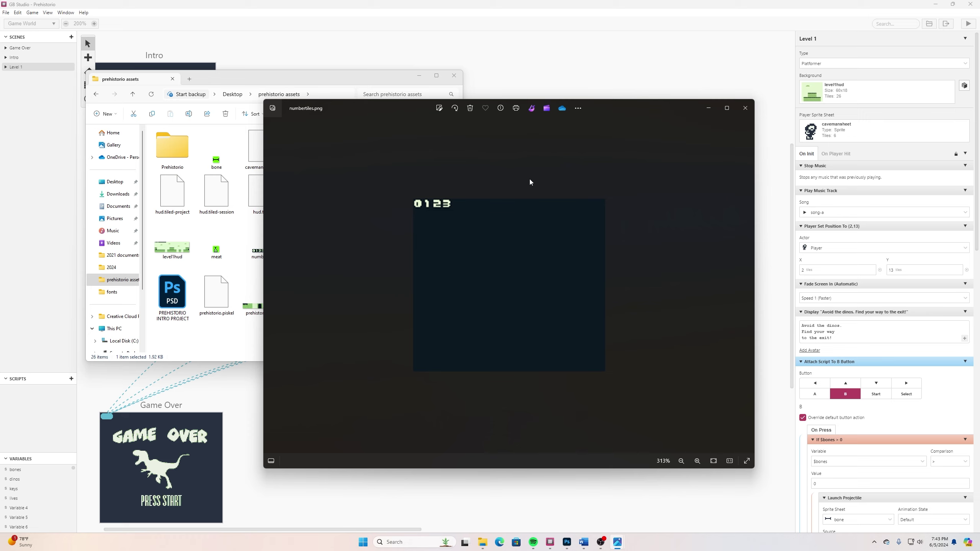
pyautogui.click(708, 109)
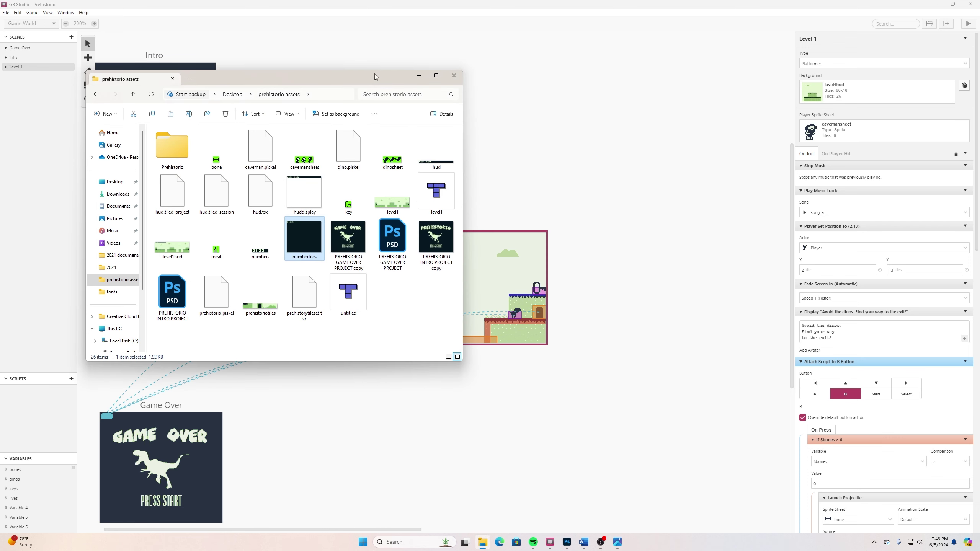
# Preview the level1 and level1hud backgrounds, then return to the Game World view.
pyautogui.click(401, 9)
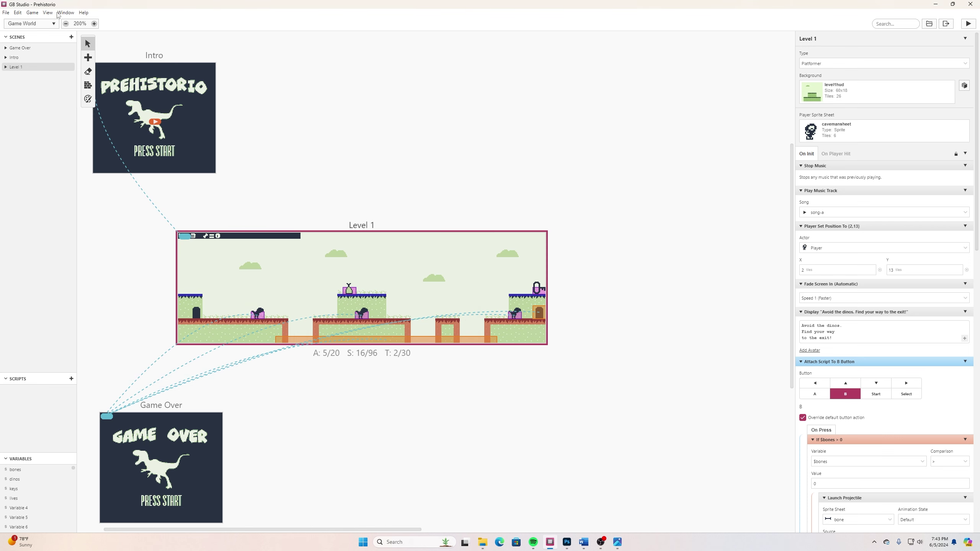
pyautogui.click(40, 24)
pyautogui.click(35, 55)
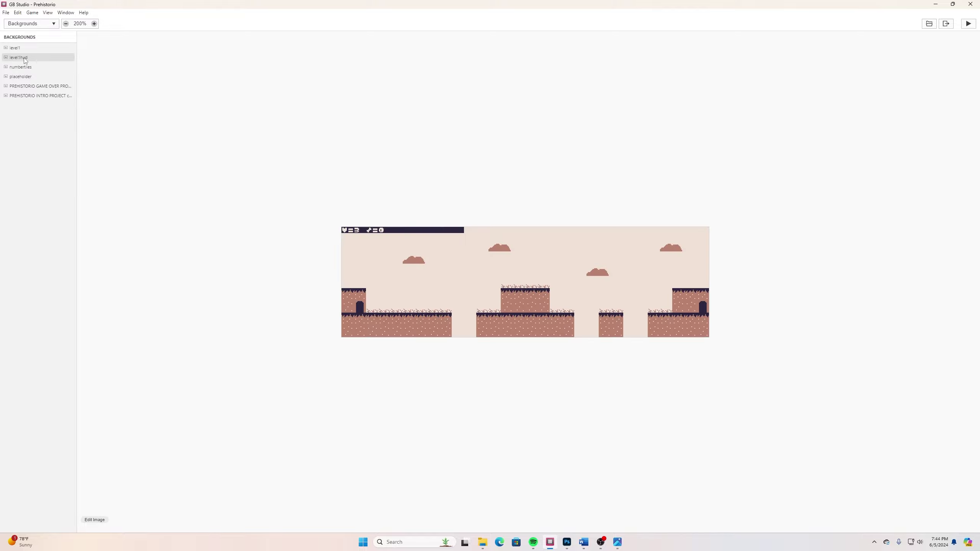
pyautogui.click(19, 52)
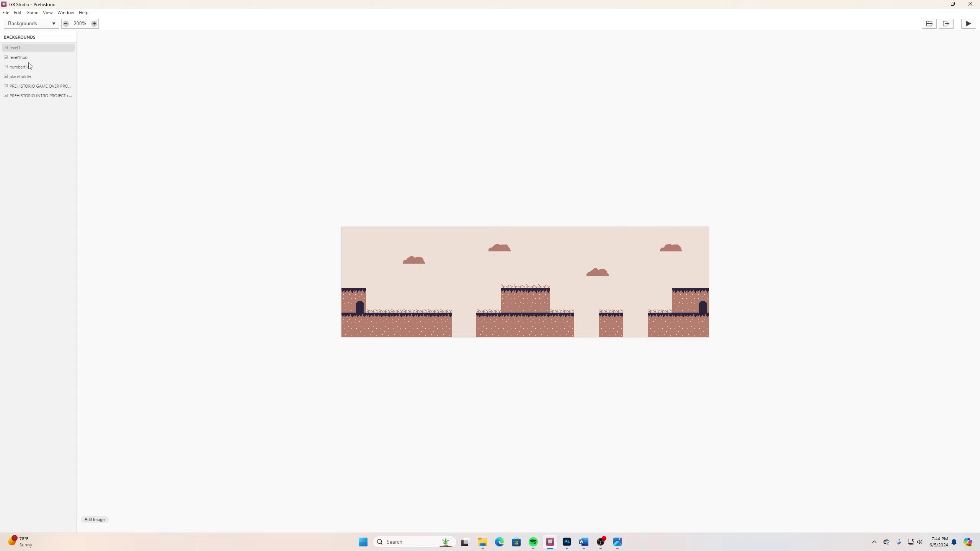
pyautogui.click(29, 58)
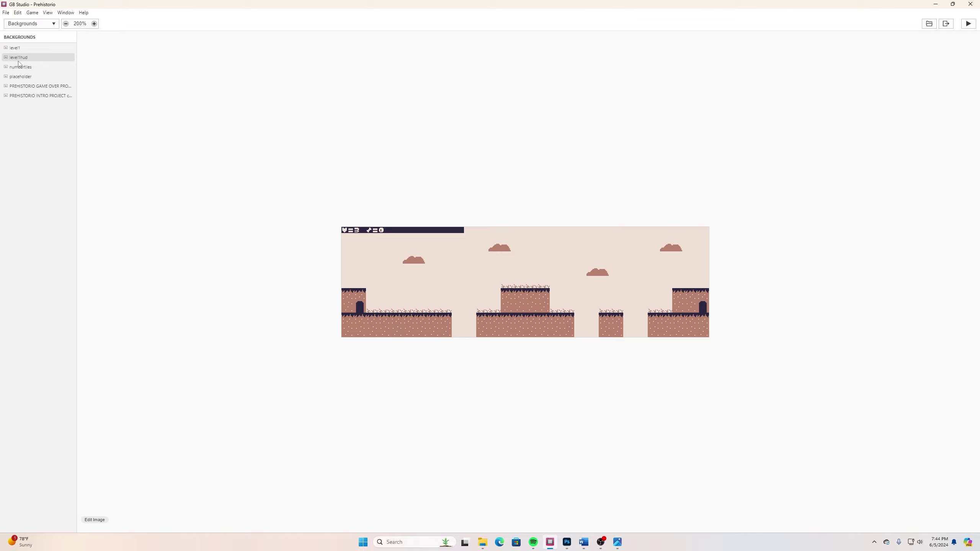
pyautogui.hotkey('ctrl', '1')
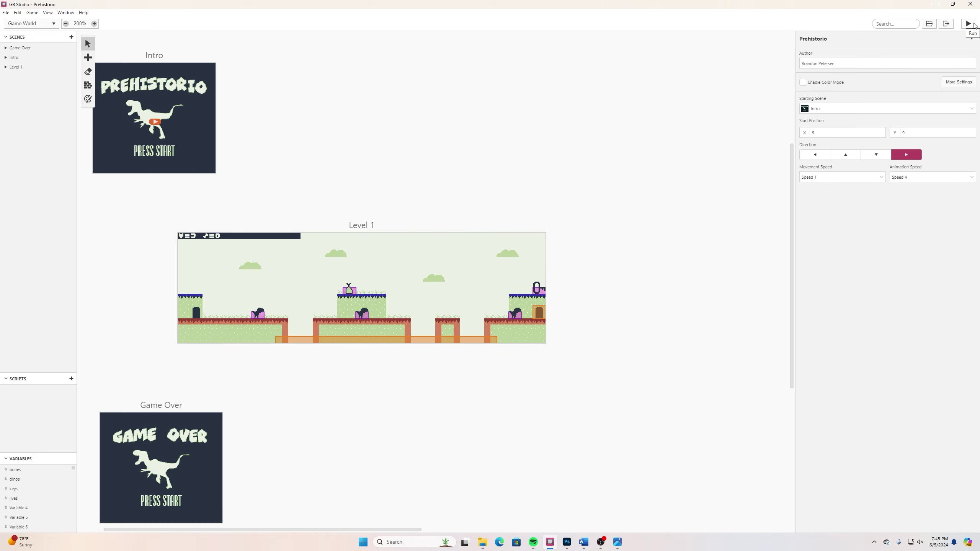
pyautogui.click(969, 24)
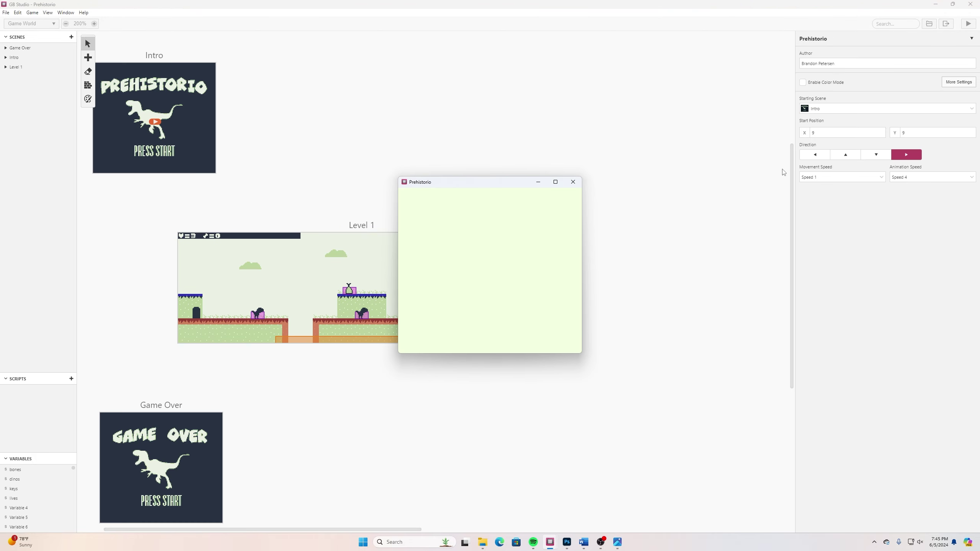
pyautogui.press('Return')
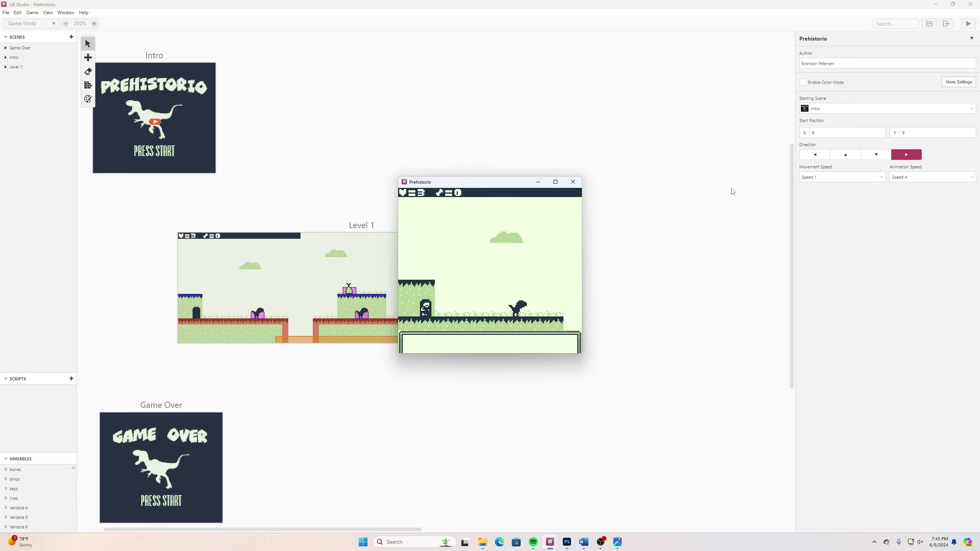
pyautogui.press('z')
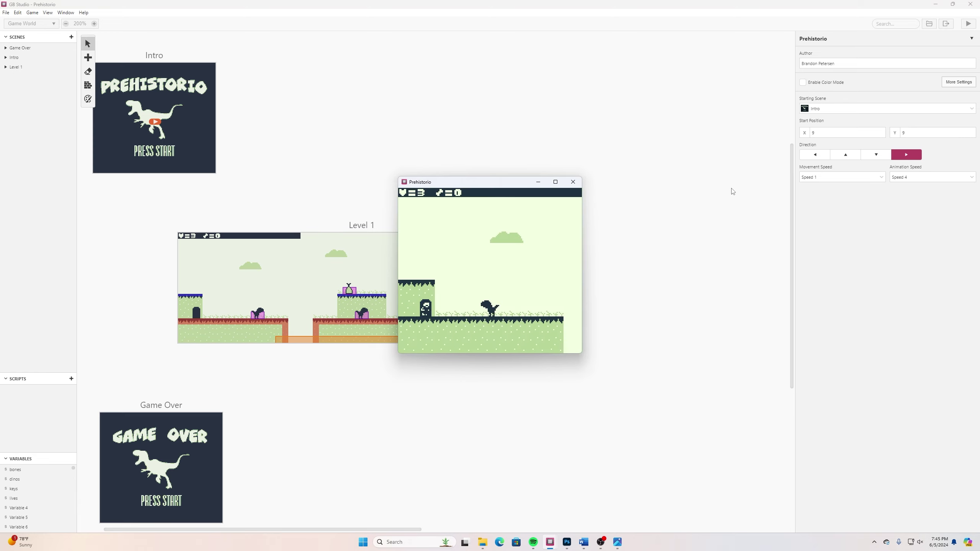
pyautogui.press('Right')
pyautogui.press('z')
pyautogui.press('Right')
pyautogui.press('z')
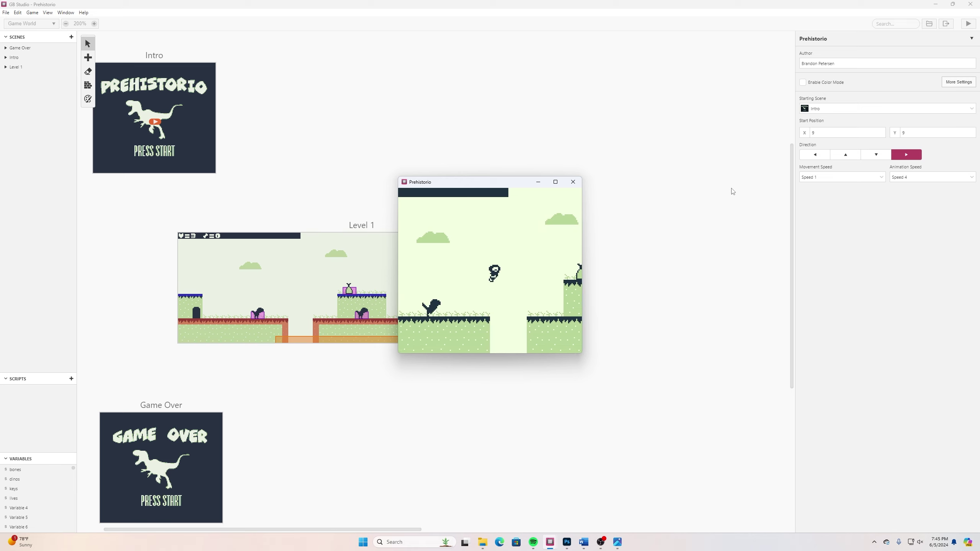
pyautogui.press('Right')
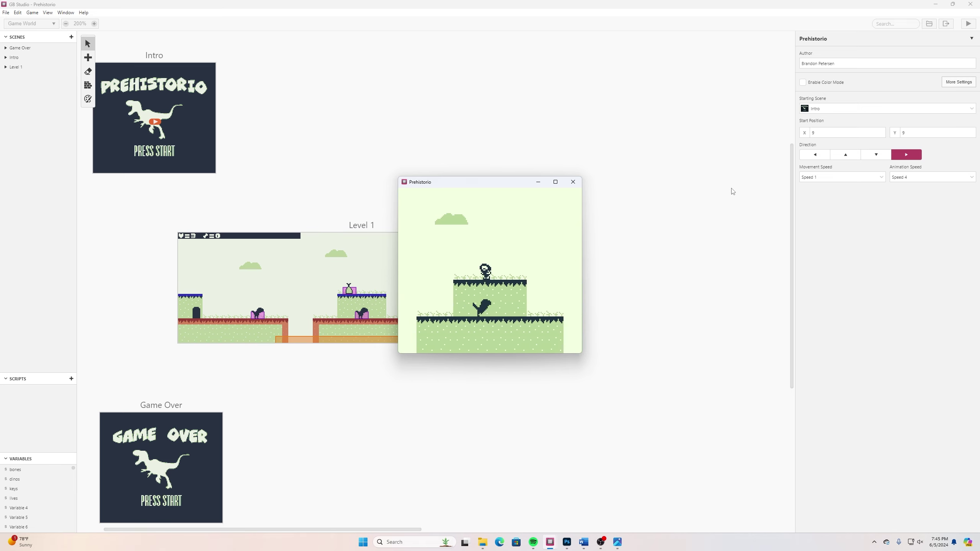
pyautogui.click(573, 182)
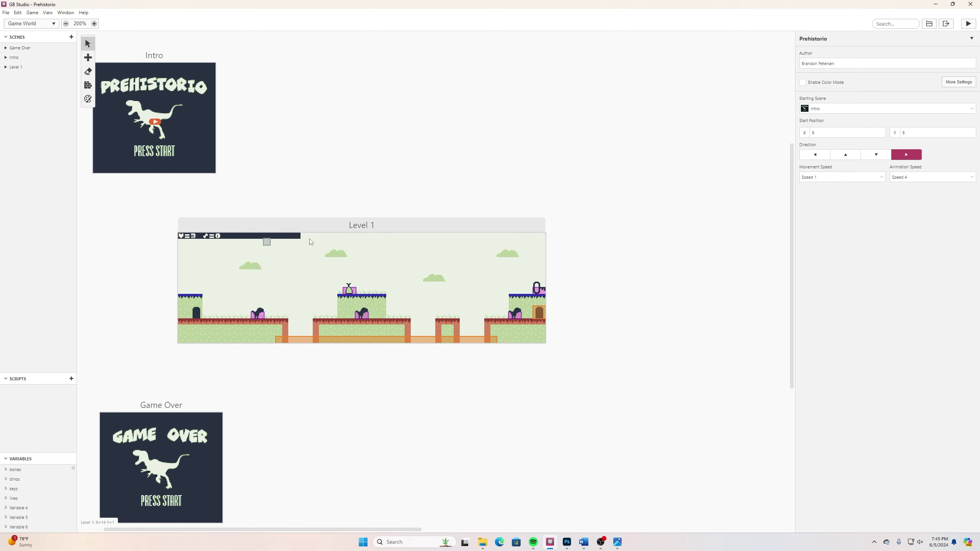
# Select Level 1 and enable background parallax with 2 layers.
pyautogui.click(403, 256)
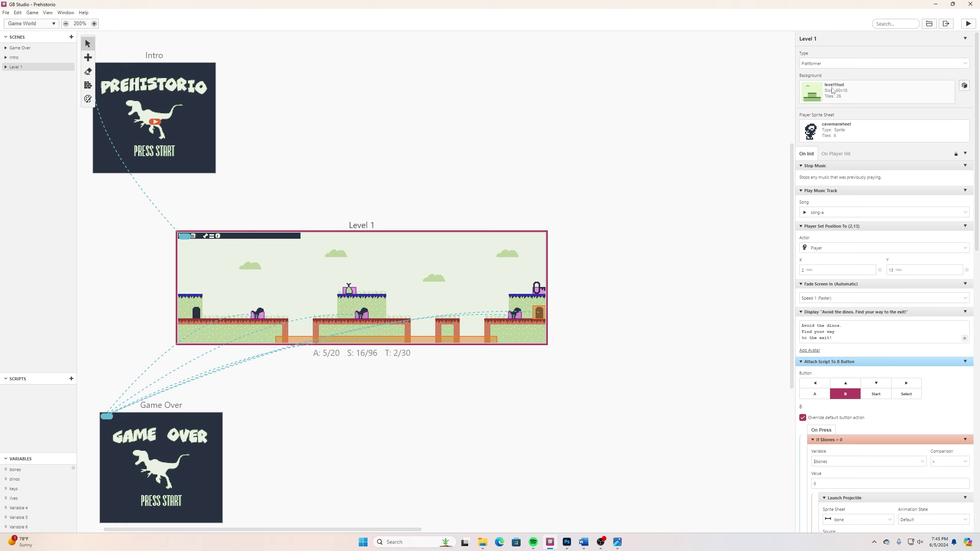
pyautogui.click(965, 87)
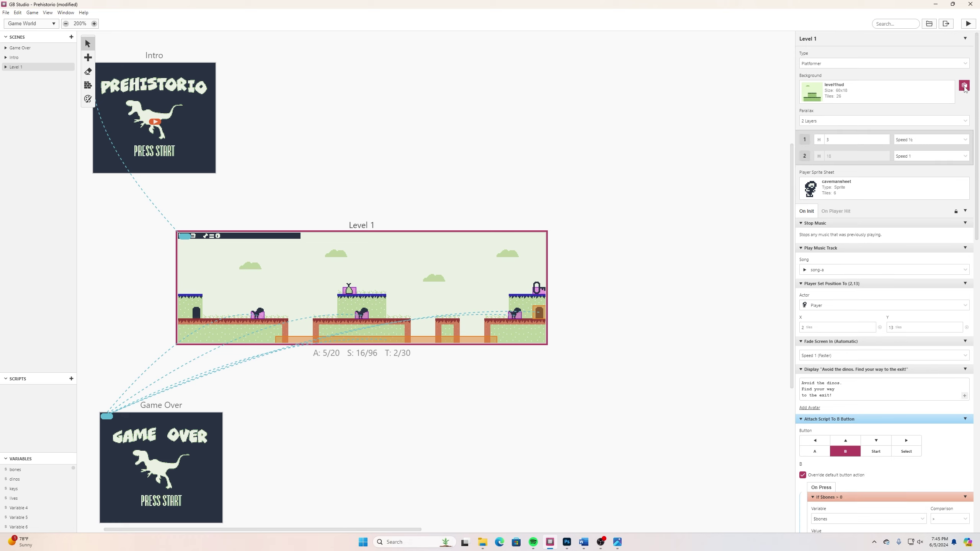
pyautogui.click(826, 122)
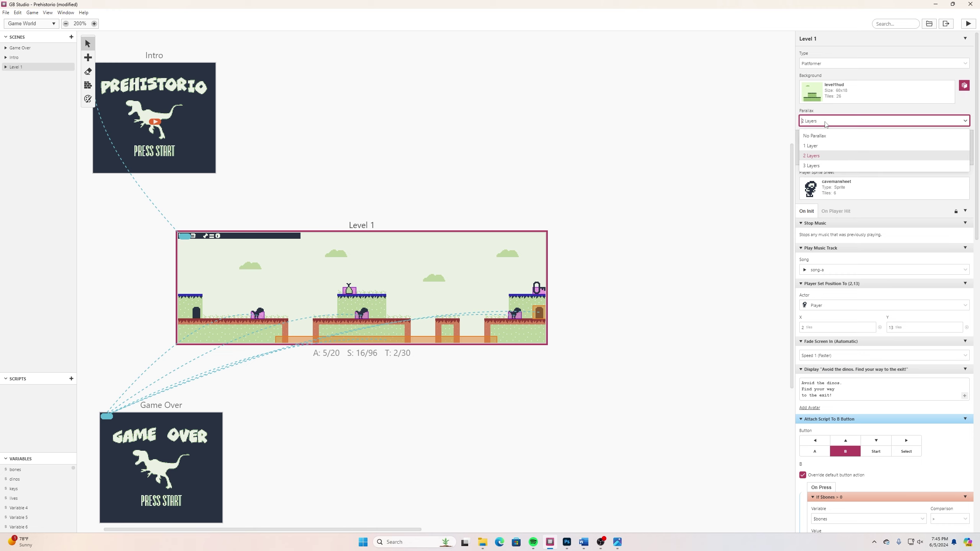
pyautogui.click(825, 122)
pyautogui.click(825, 122)
pyautogui.click(825, 154)
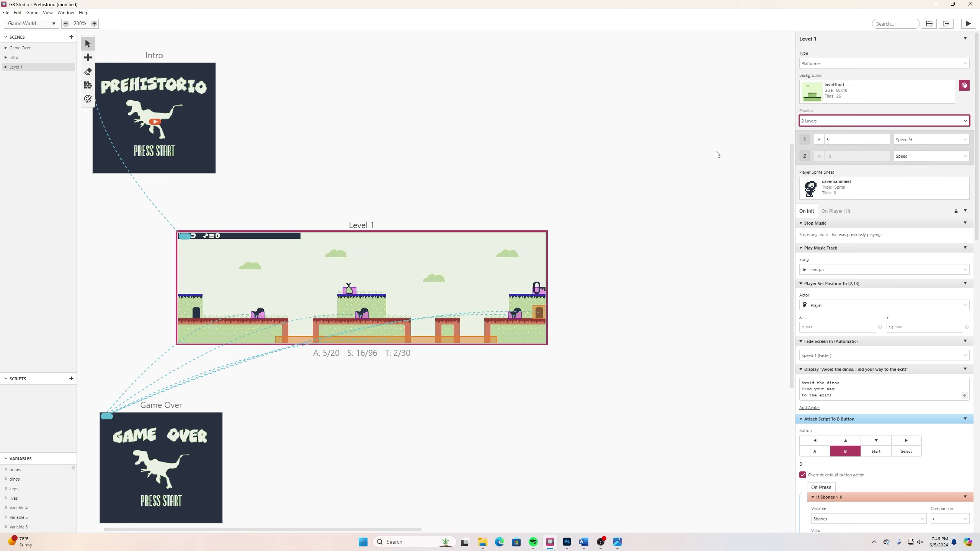
# Set parallax layer 1 to height 1 with Fixed Position speed.
pyautogui.click(884, 138)
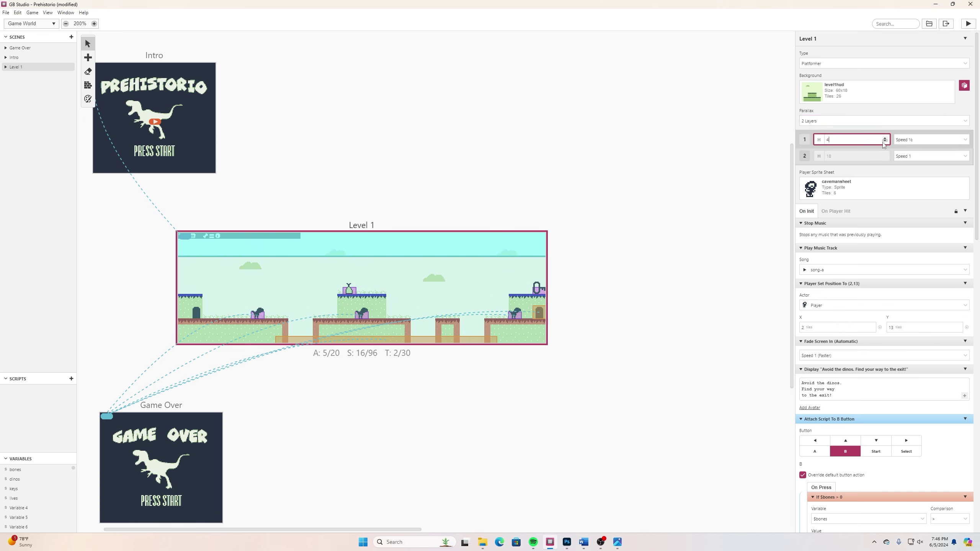
pyautogui.click(884, 141)
pyautogui.click(884, 142)
pyautogui.click(884, 142)
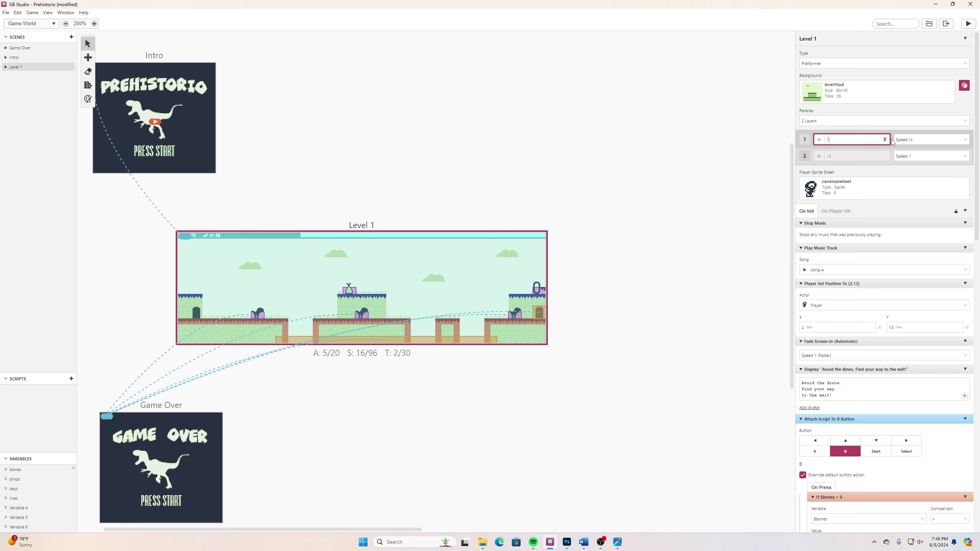
pyautogui.click(942, 141)
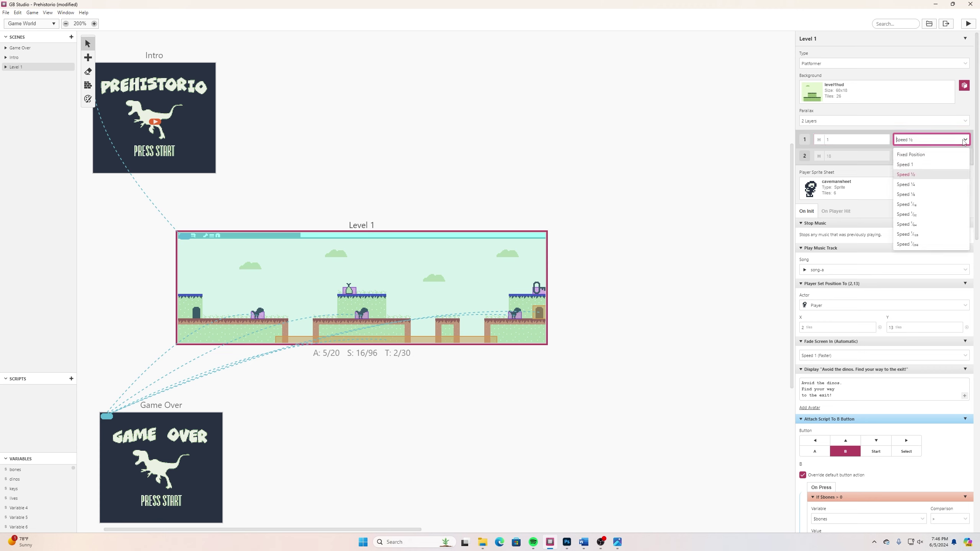
pyautogui.click(937, 153)
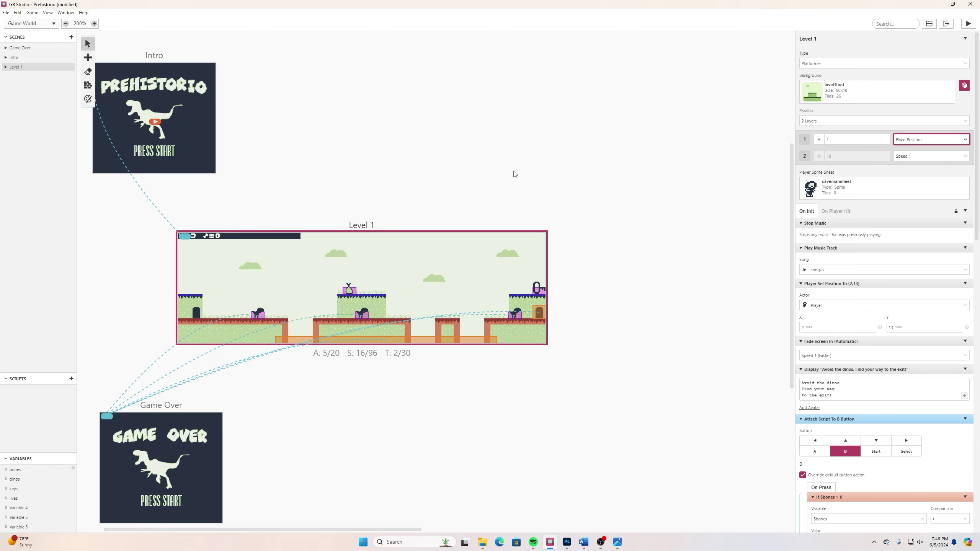
# Save the project, then build and run the game past the title screen.
pyautogui.click(6, 12)
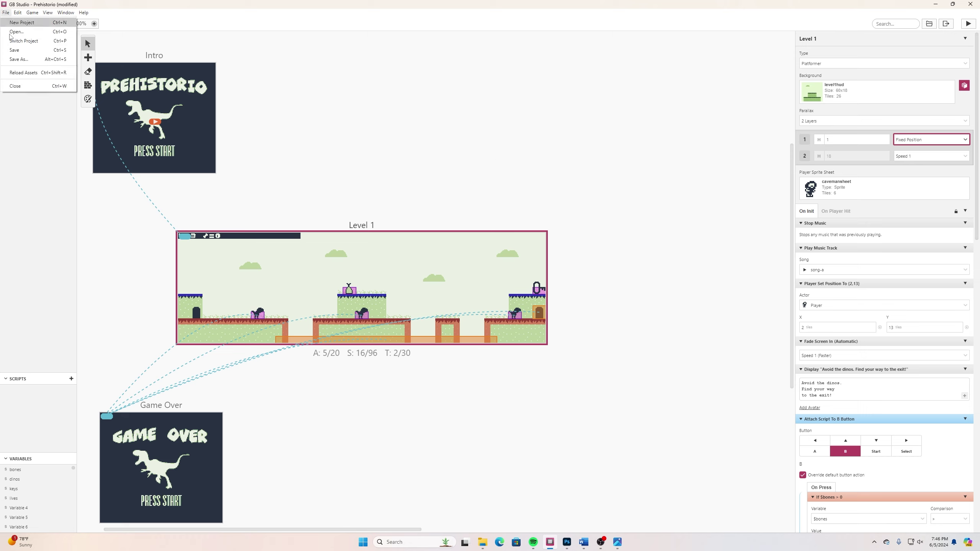
pyautogui.click(23, 53)
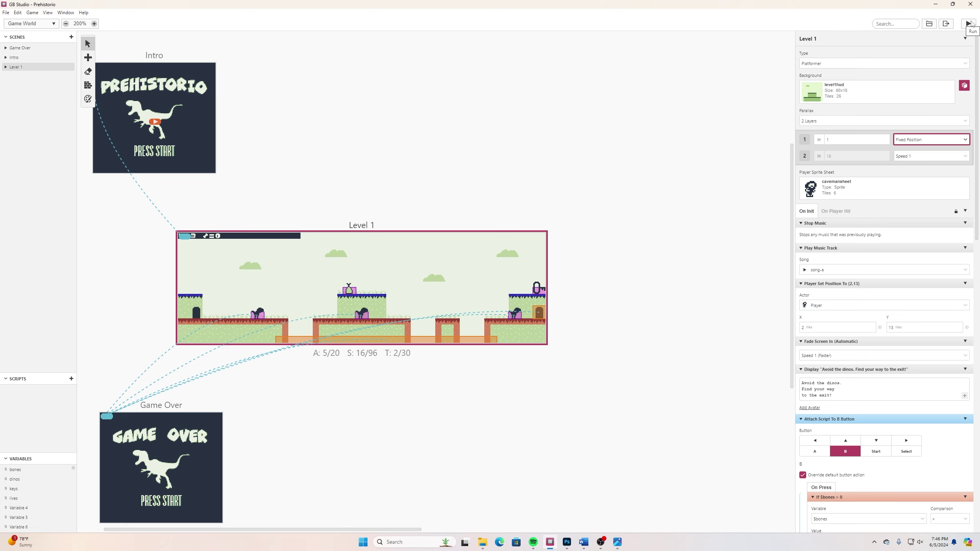
pyautogui.click(970, 24)
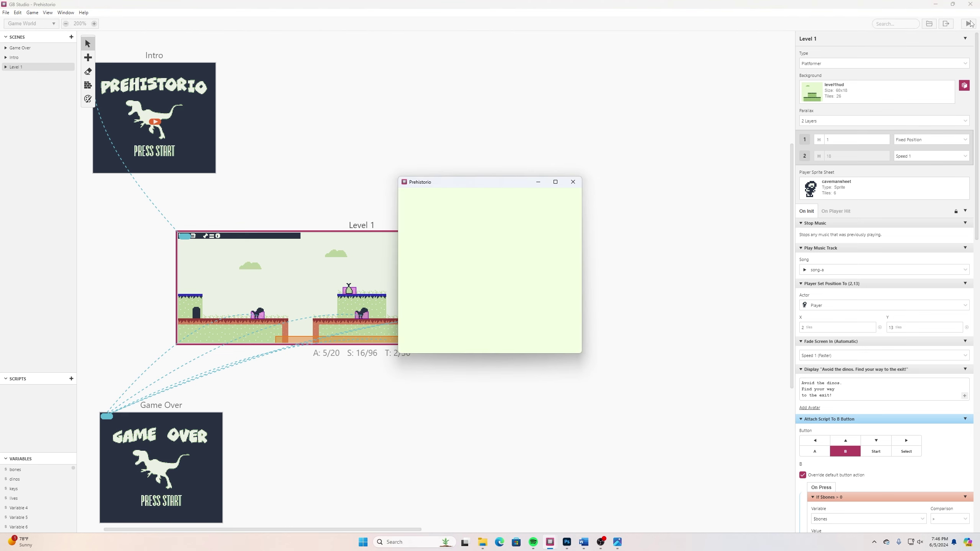
pyautogui.press('Return')
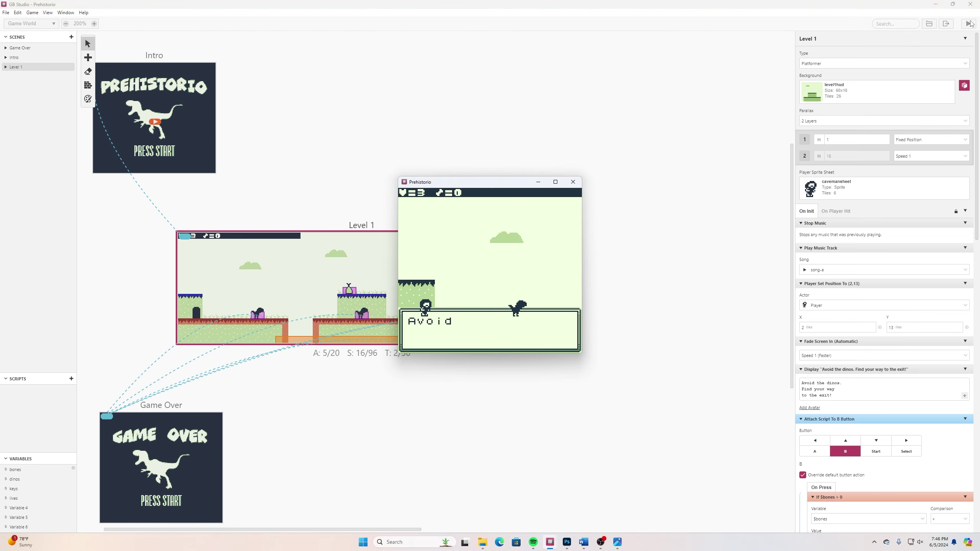
# Playtest Level 1: walk, jump, throw a bone and lose a life in the pit.
pyautogui.press('z')
pyautogui.press('Right')
pyautogui.press('z')
pyautogui.press('Right')
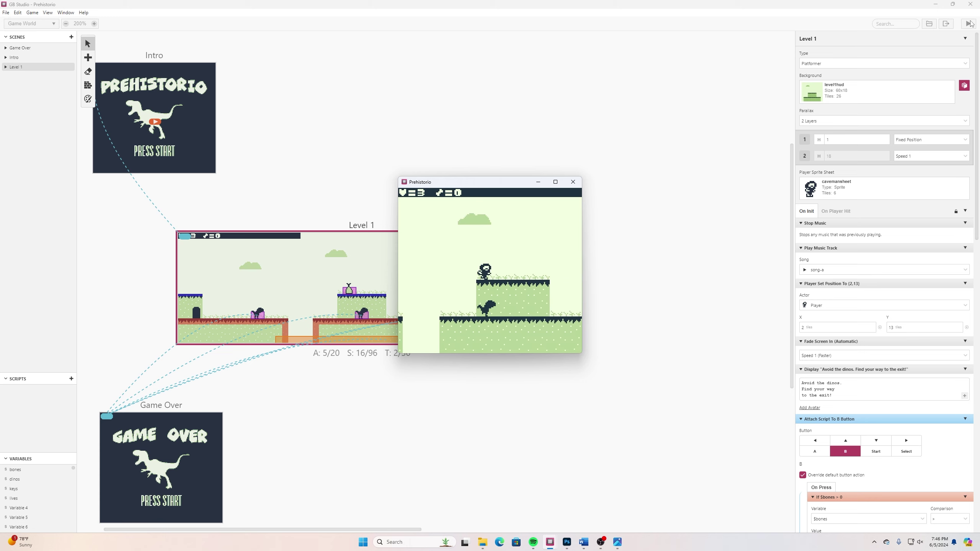
pyautogui.press('Left')
pyautogui.press('Right')
pyautogui.press('Left')
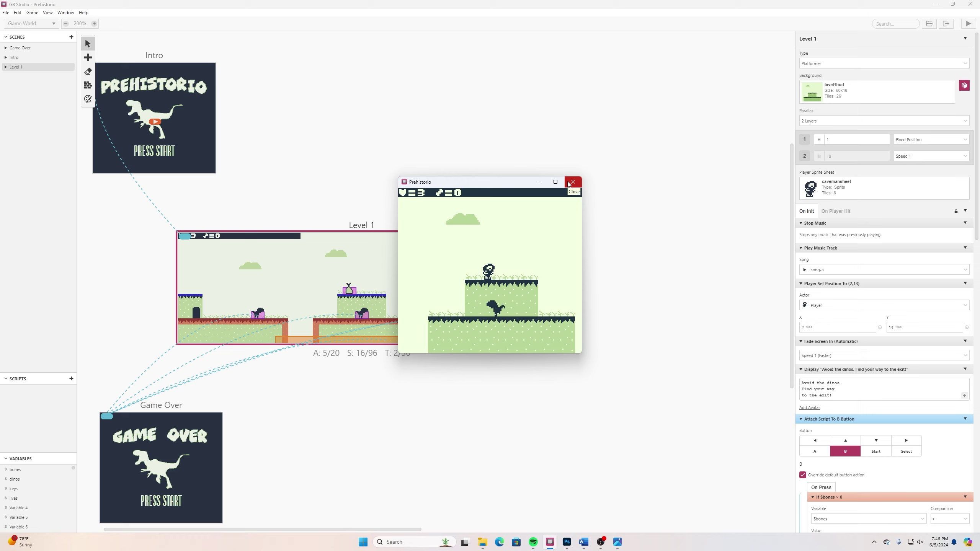
pyautogui.press('Left')
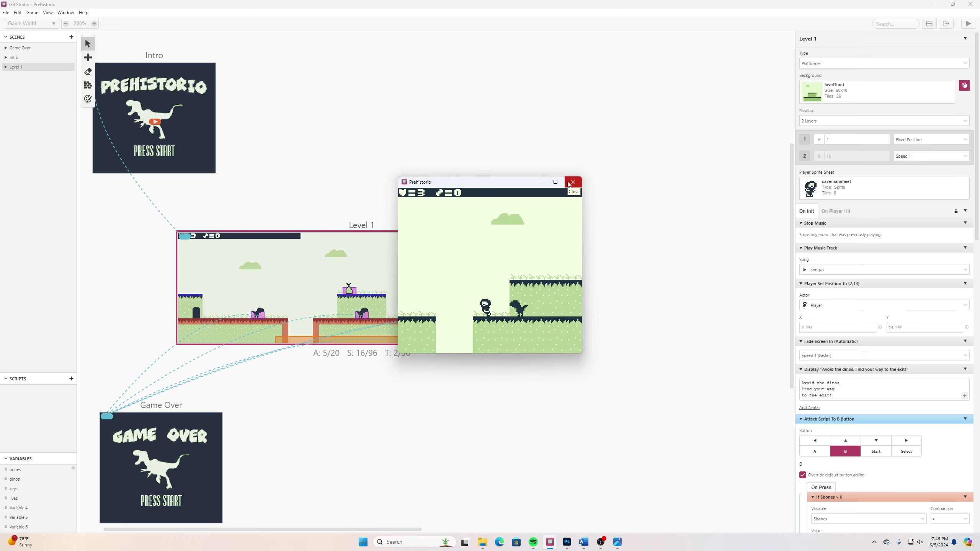
pyautogui.press('x')
pyautogui.press('Left')
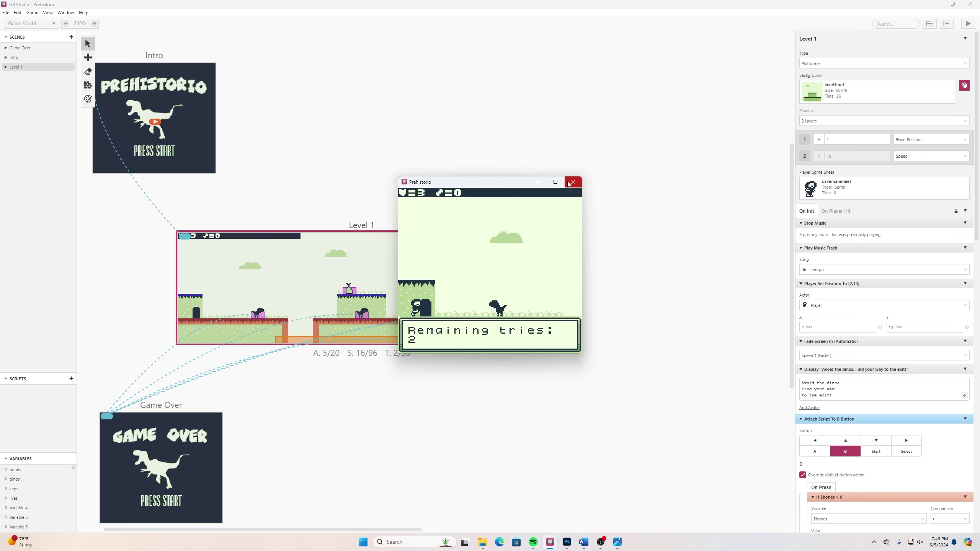
pyautogui.press('z')
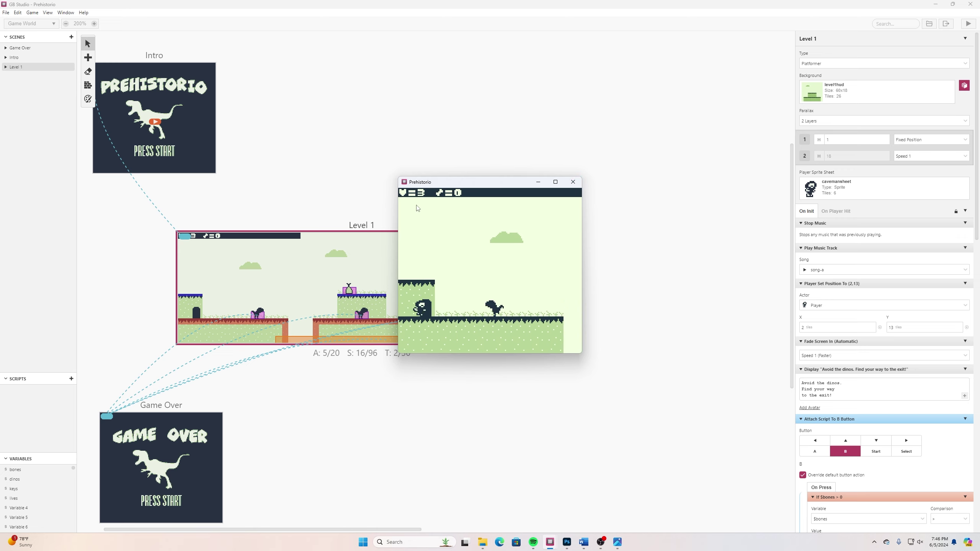
pyautogui.press('Right')
# Close the game and scroll Level 1's On Init to the Start Button script.
pyautogui.click(573, 182)
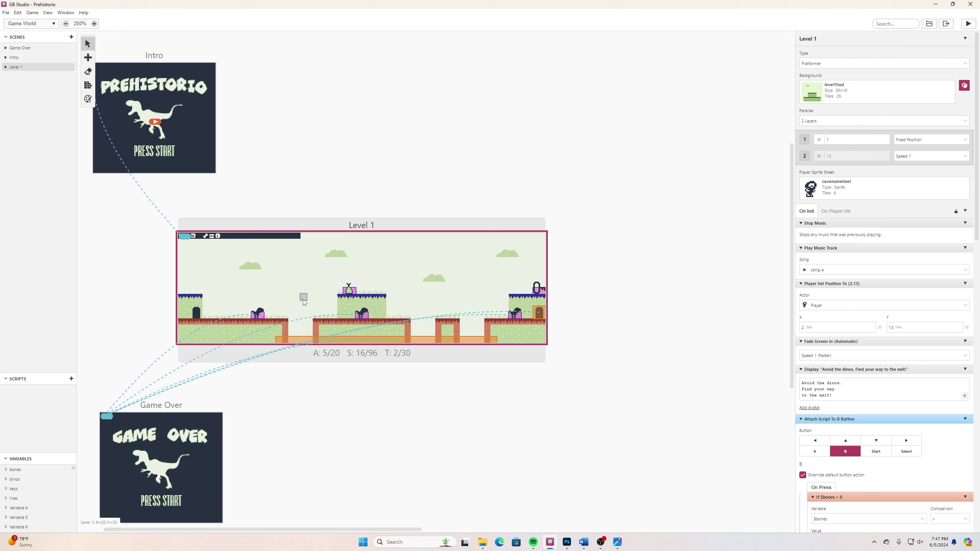
pyautogui.scroll(-8, 887, 332)
pyautogui.scroll(8, 911, 331)
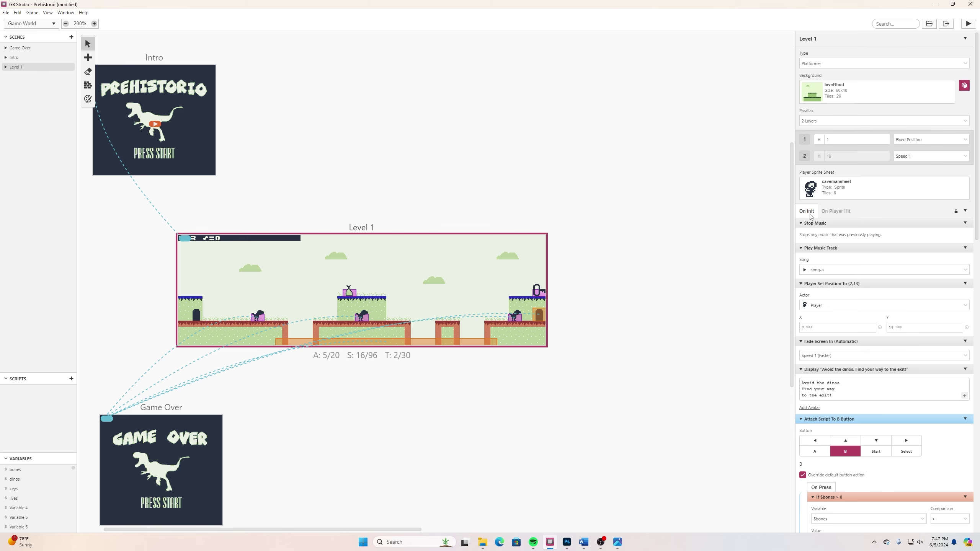
pyautogui.scroll(-10, 842, 326)
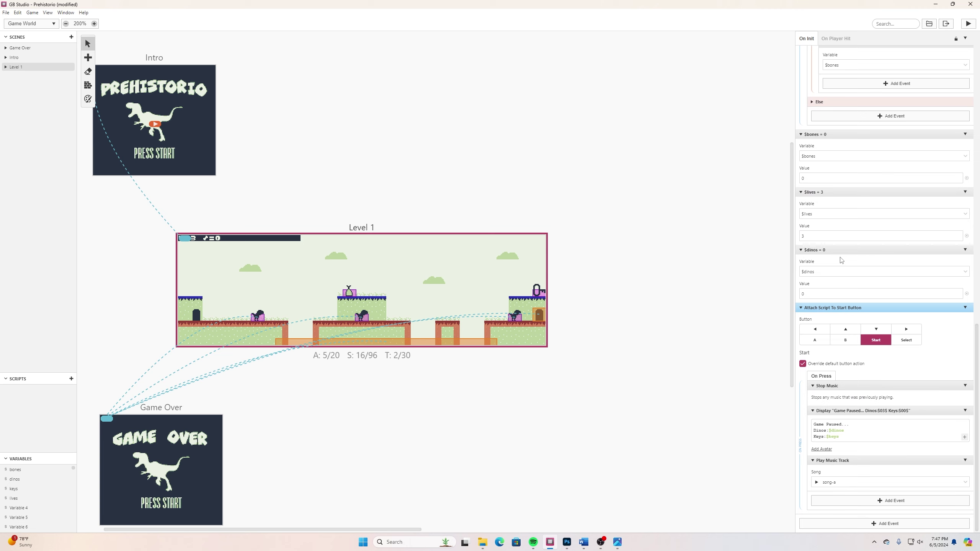
# Add an Attach Timer Script event to On Init with a 0.1-second interval.
pyautogui.click(890, 526)
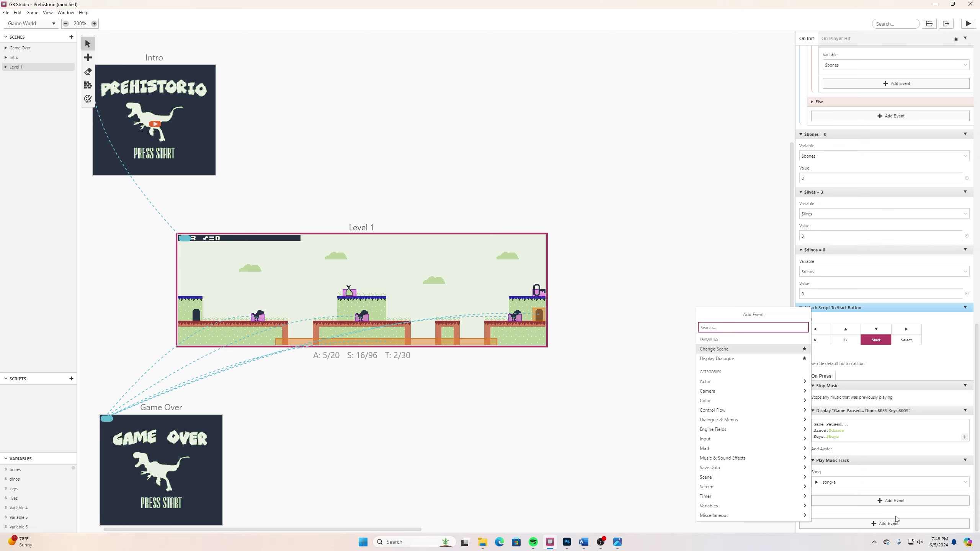
pyautogui.write('script')
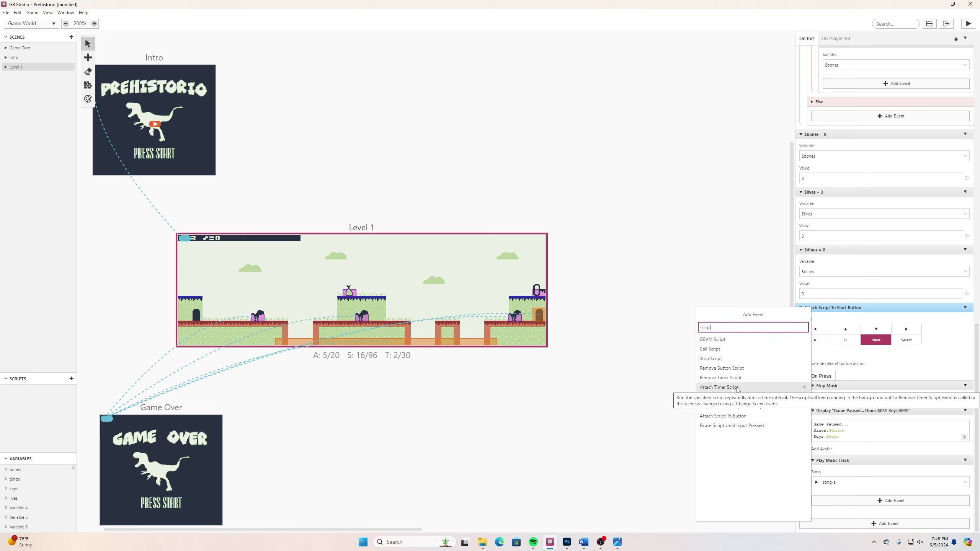
pyautogui.click(729, 387)
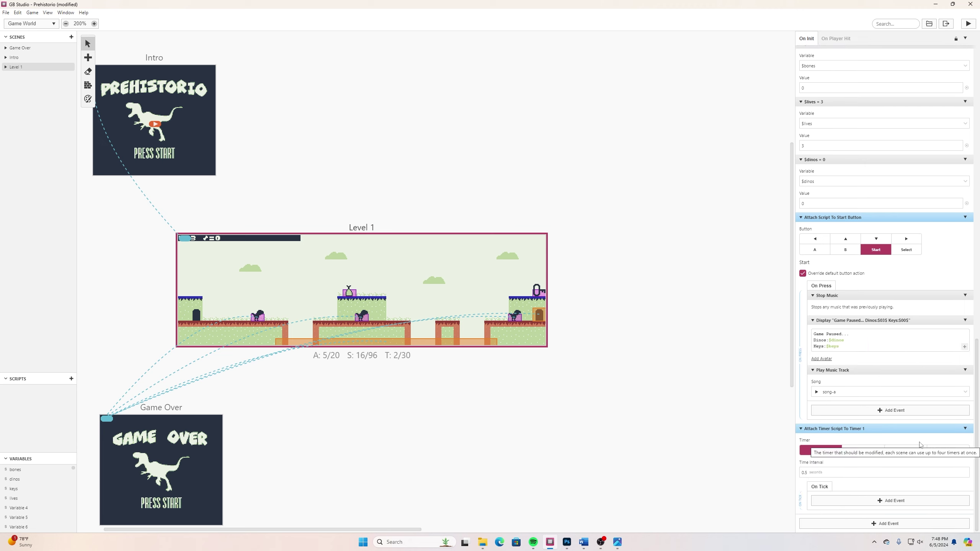
pyautogui.click(825, 473)
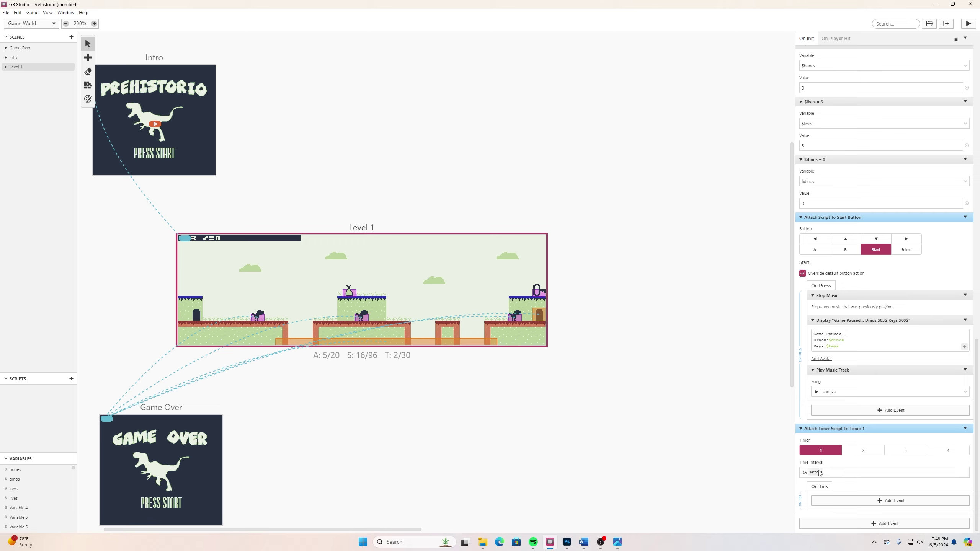
pyautogui.click(846, 473)
# Add a GBVM Script event under On Tick and paste the VM_REPLACE_TILE_XY code.
pyautogui.click(894, 502)
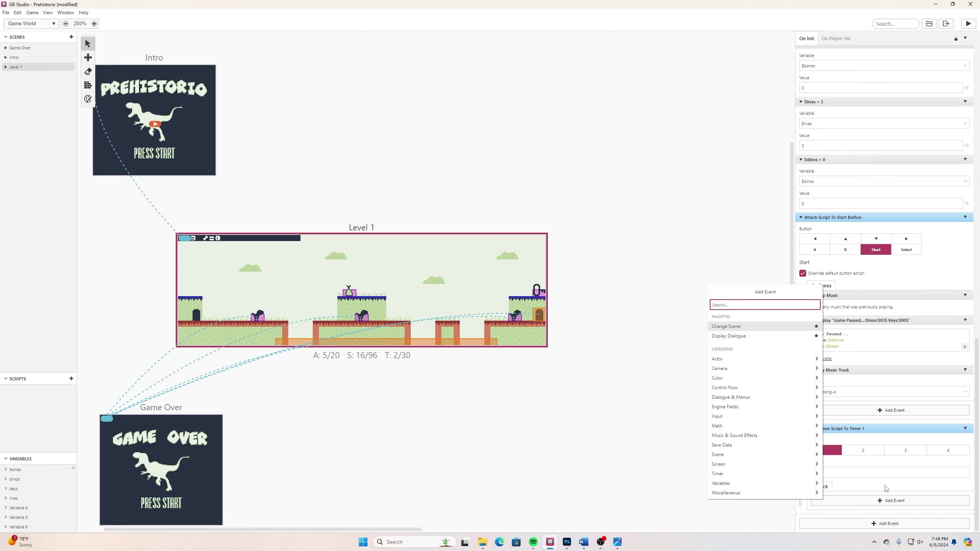
pyautogui.write('gb')
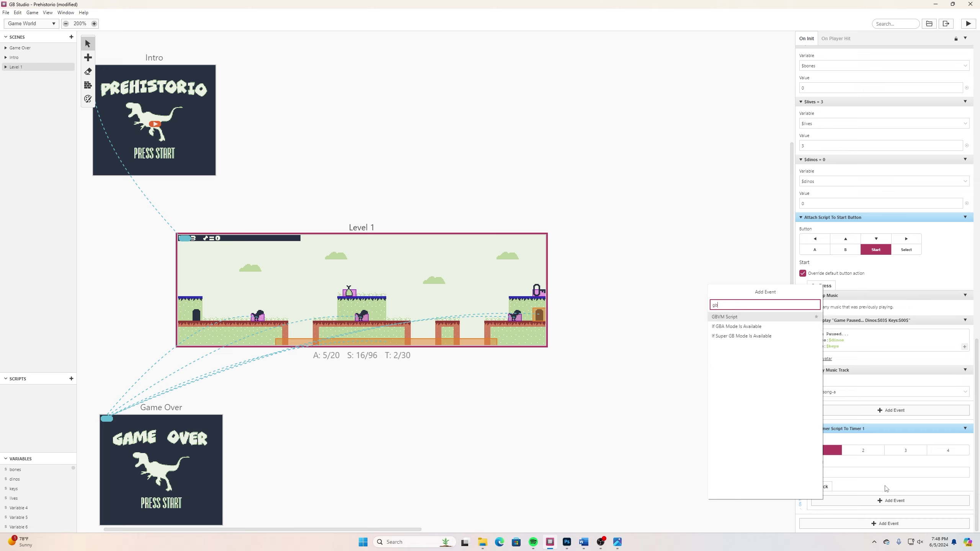
pyautogui.click(738, 319)
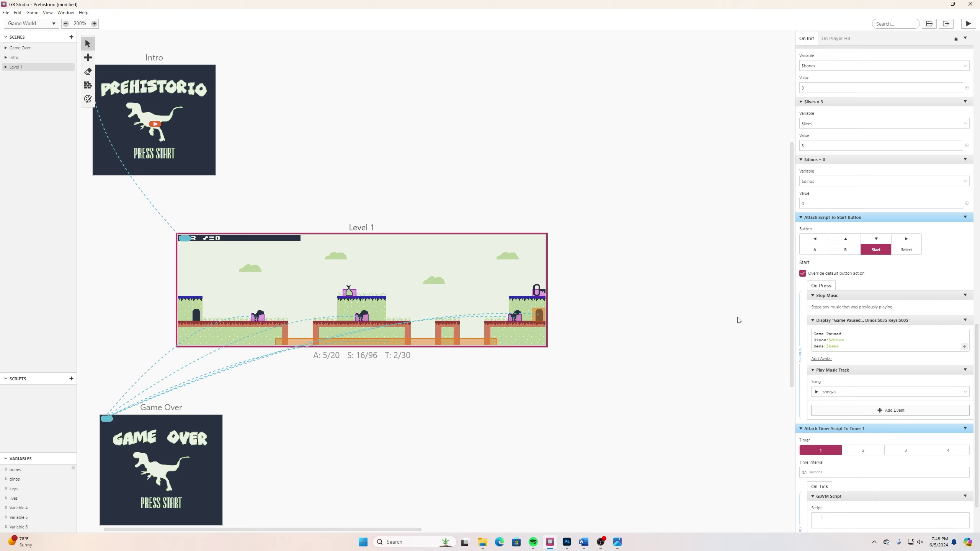
pyautogui.scroll(-2, 834, 430)
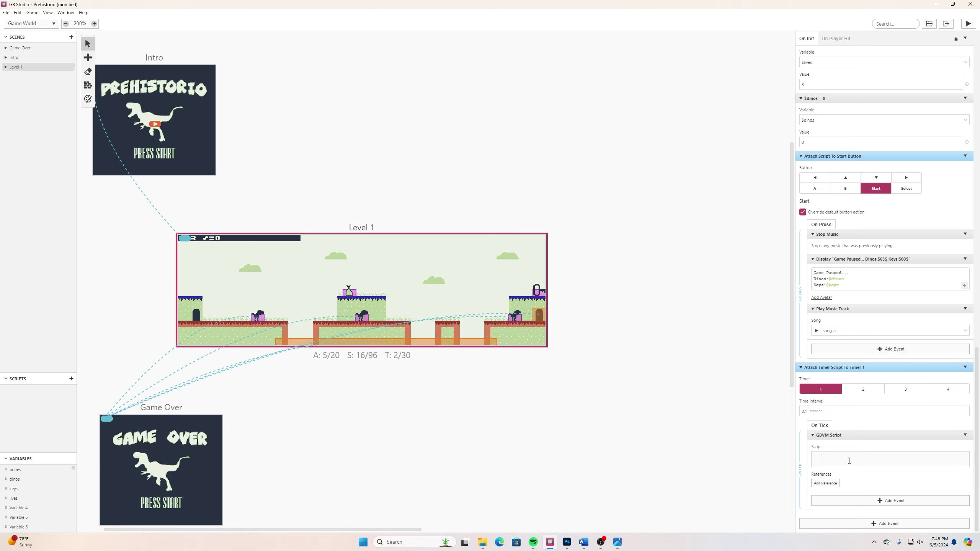
pyautogui.write('VM_REPLACE_TILE_XY 2, 0, ___bank_bg_numbertiles_tileset, _bg_numbertiles_tileset,VAR_LIVES VM_REPLACE_TILE_XY 6, 0, ___bank_bg_numbertiles_tileset, _bg_numbertiles_tileset,VAR_BONES')
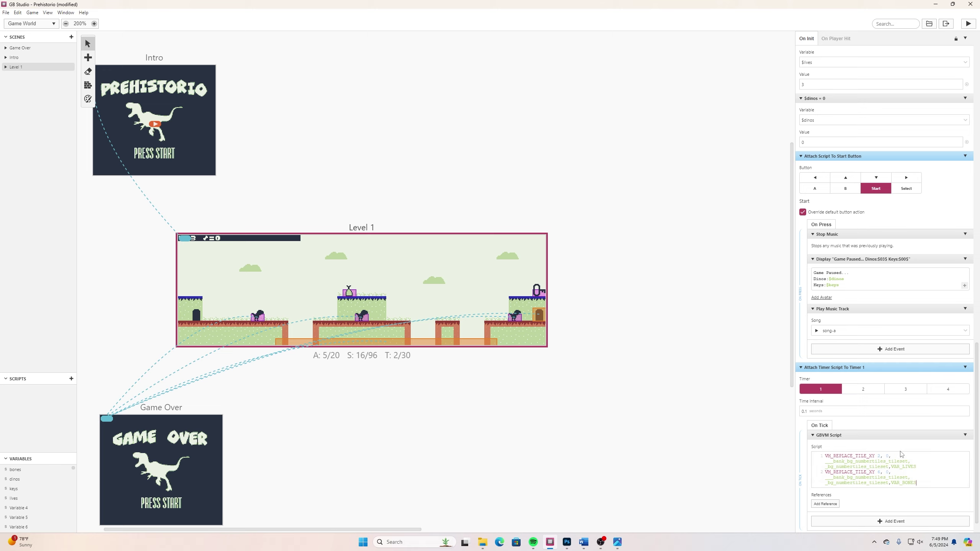
# Bring the Word document holding the VM_REPLACE_TILE_XY lines to the front.
pyautogui.click(584, 543)
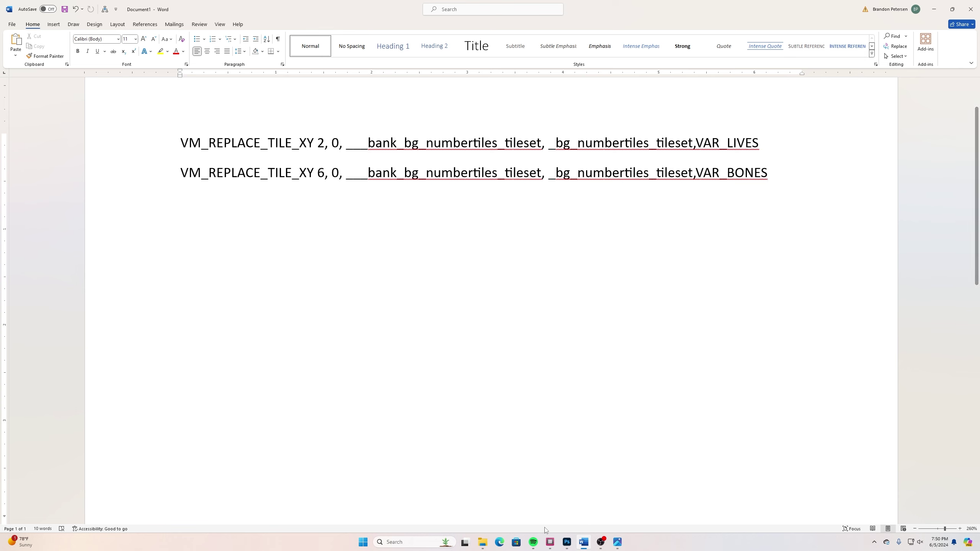
pyautogui.click(483, 542)
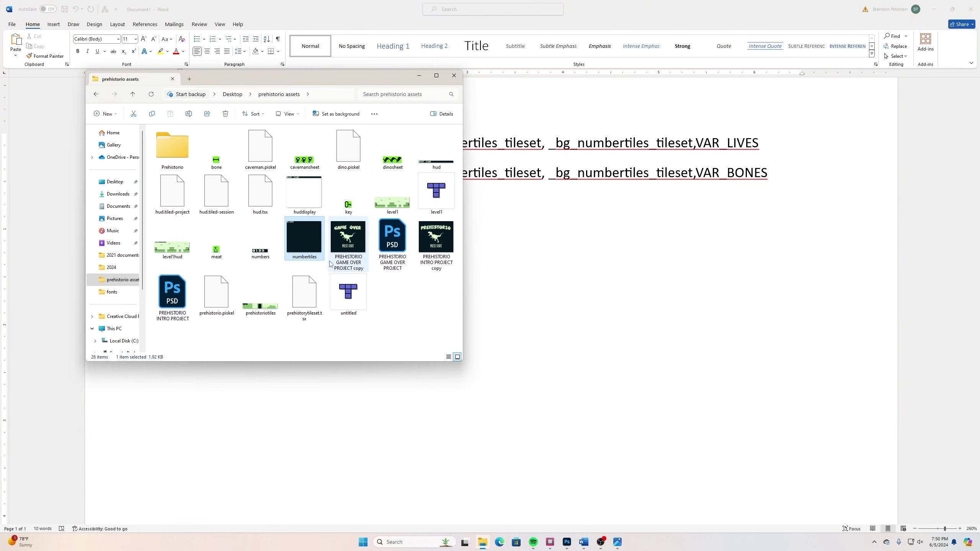
pyautogui.click(178, 245)
pyautogui.doubleClick(179, 245)
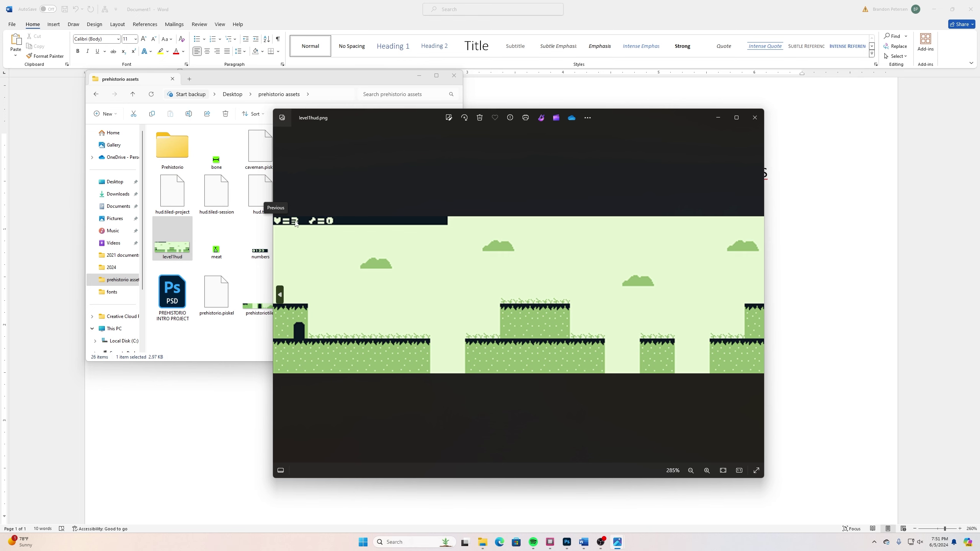
pyautogui.hotkey('alt', 'Tab')
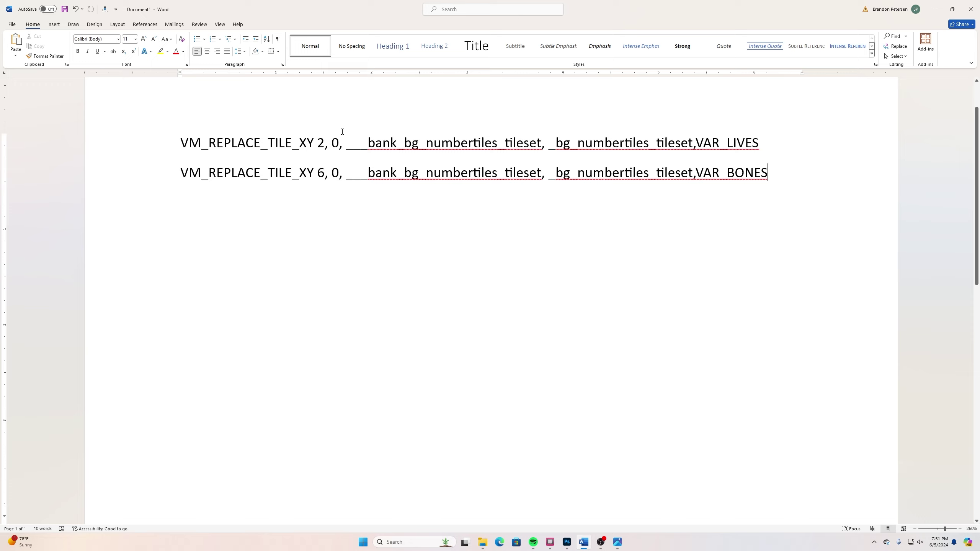
pyautogui.click(348, 147)
pyautogui.moveTo(498, 143); pyautogui.dragTo(427, 143)
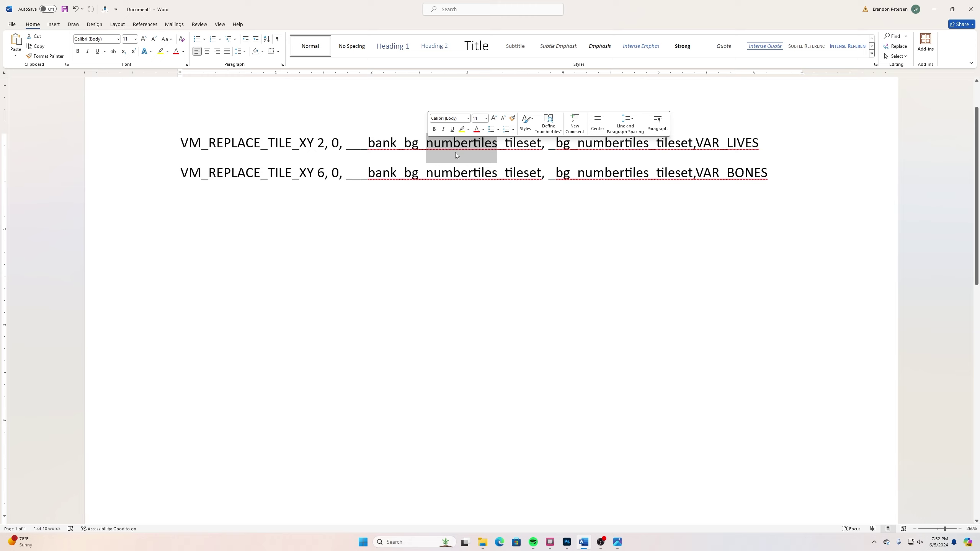
pyautogui.click(509, 265)
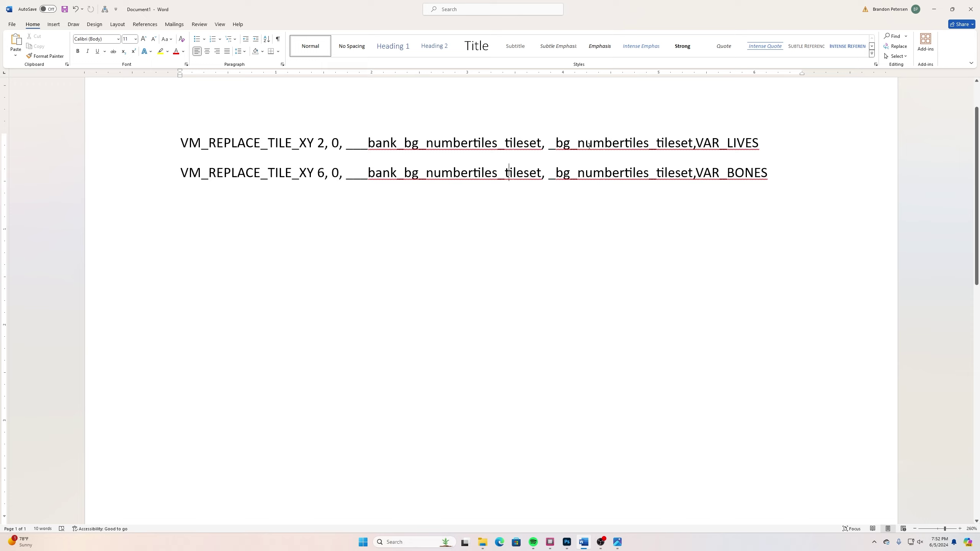
pyautogui.moveTo(648, 143); pyautogui.dragTo(579, 142)
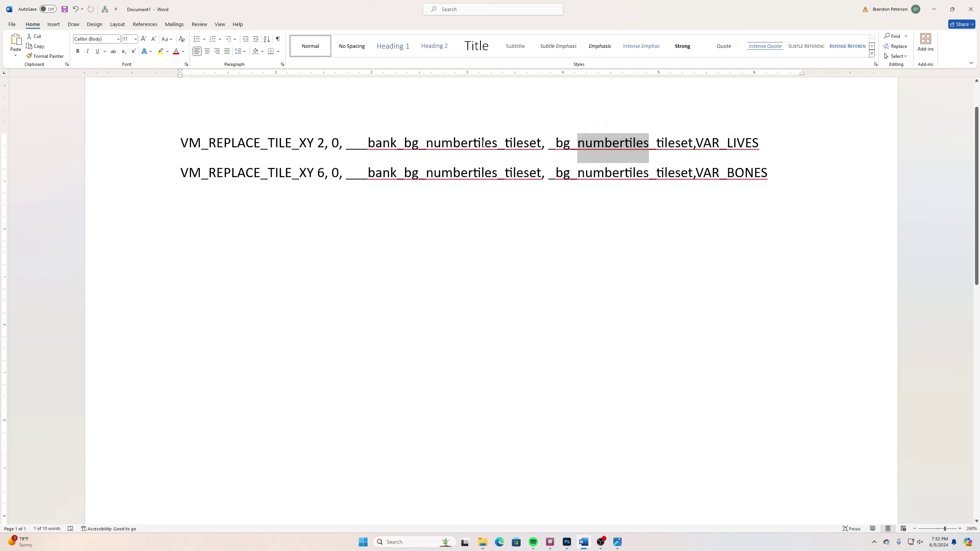
pyautogui.click(612, 208)
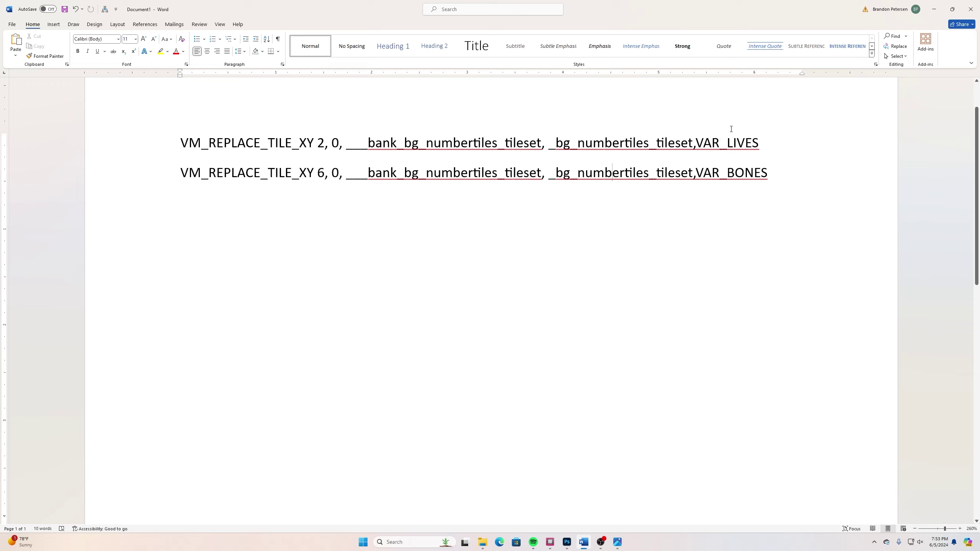
pyautogui.click(482, 542)
pyautogui.doubleClick(296, 230)
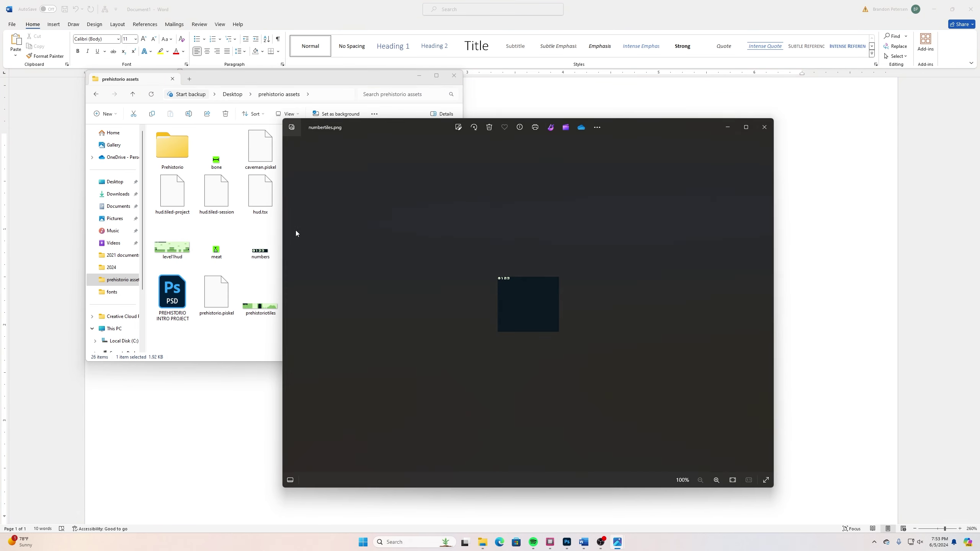
pyautogui.scroll(5, 506, 304)
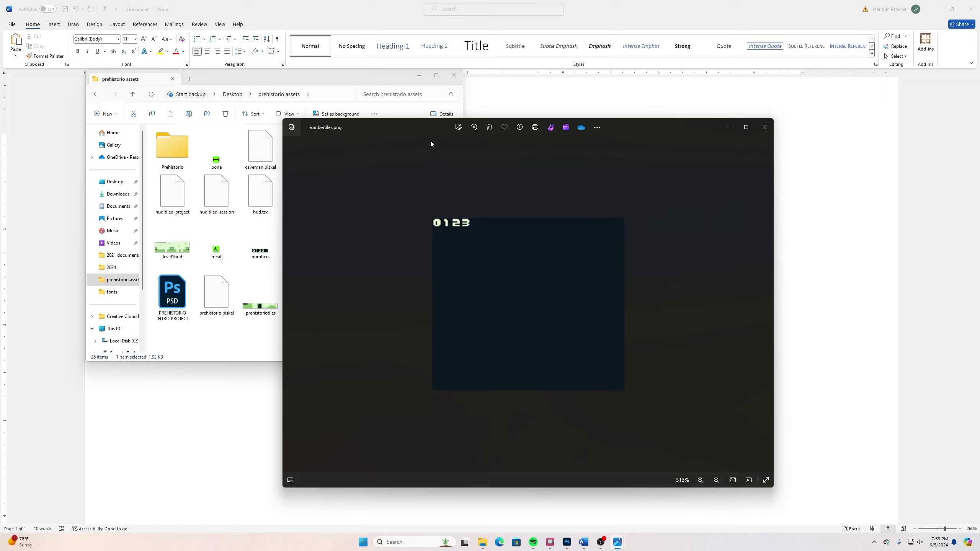
pyautogui.moveTo(414, 124); pyautogui.dragTo(447, 126)
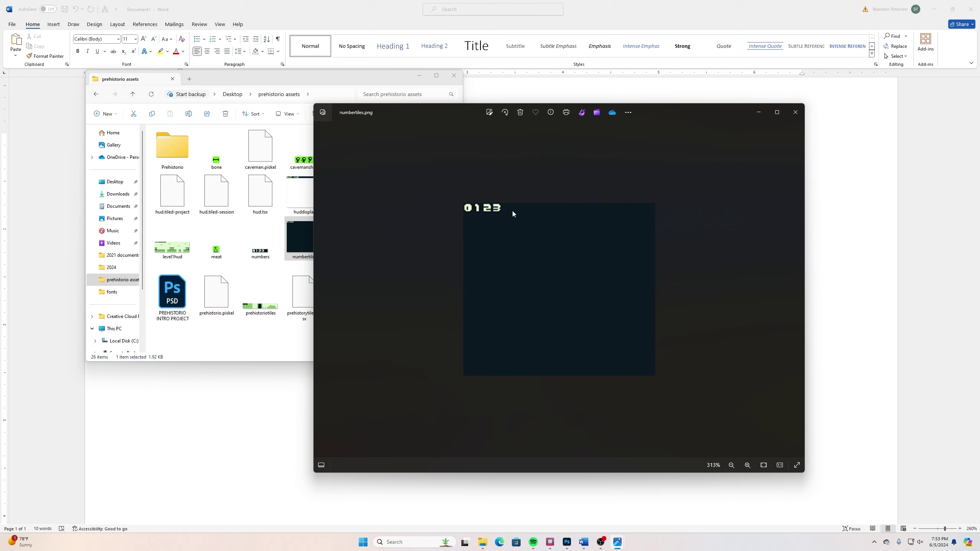
pyautogui.click(632, 17)
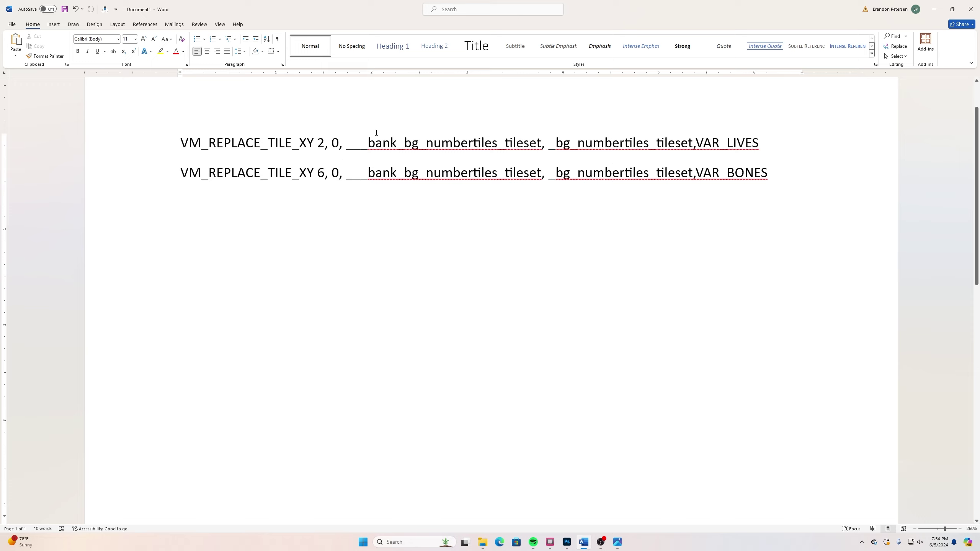
# Point out numbertiles in the second code line, then minimize Word.
pyautogui.click(454, 173)
pyautogui.click(936, 12)
pyautogui.click(620, 10)
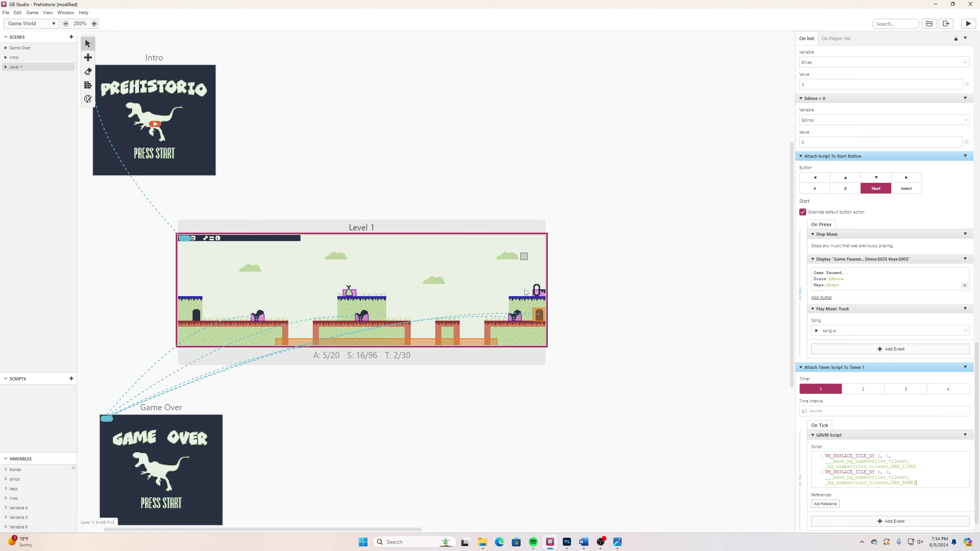
pyautogui.scroll(-1, 525, 292)
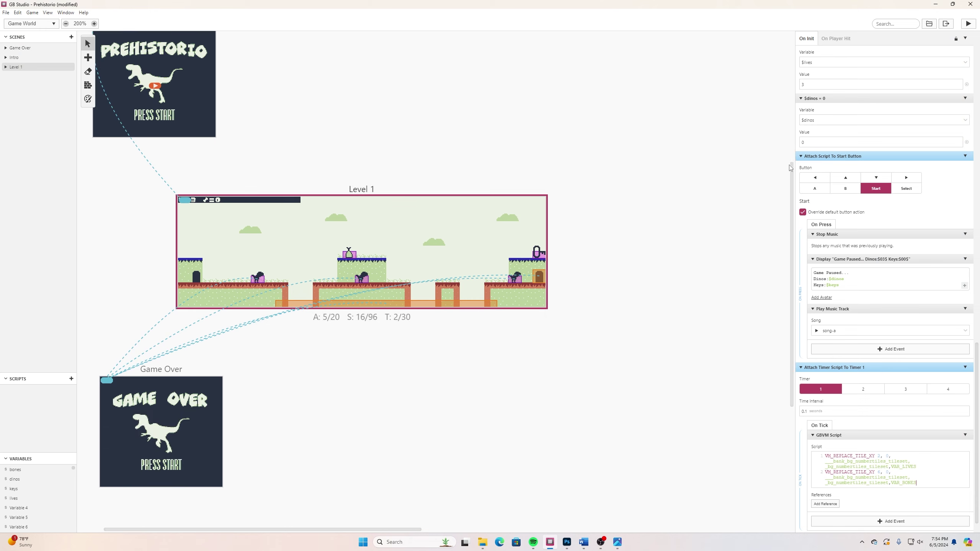
pyautogui.scroll(10, 872, 252)
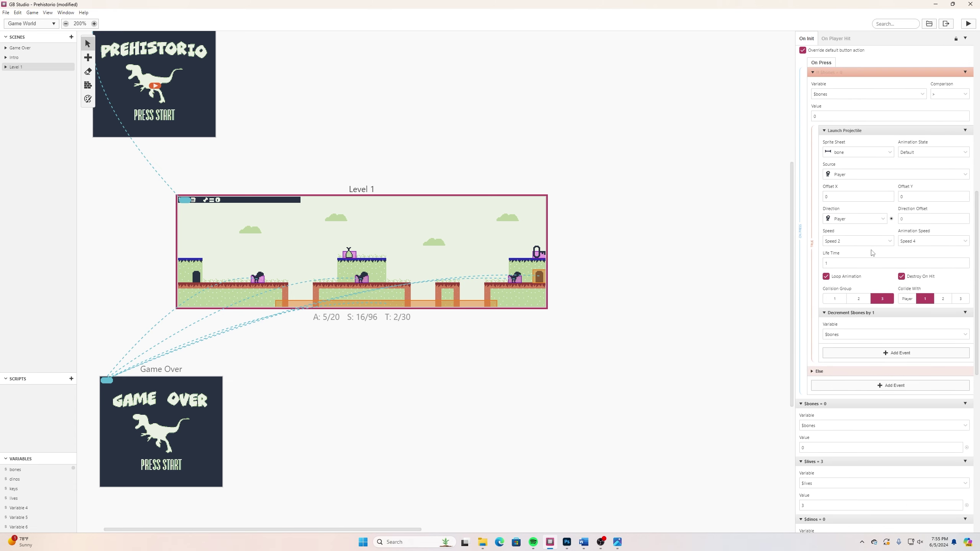
pyautogui.click(298, 304)
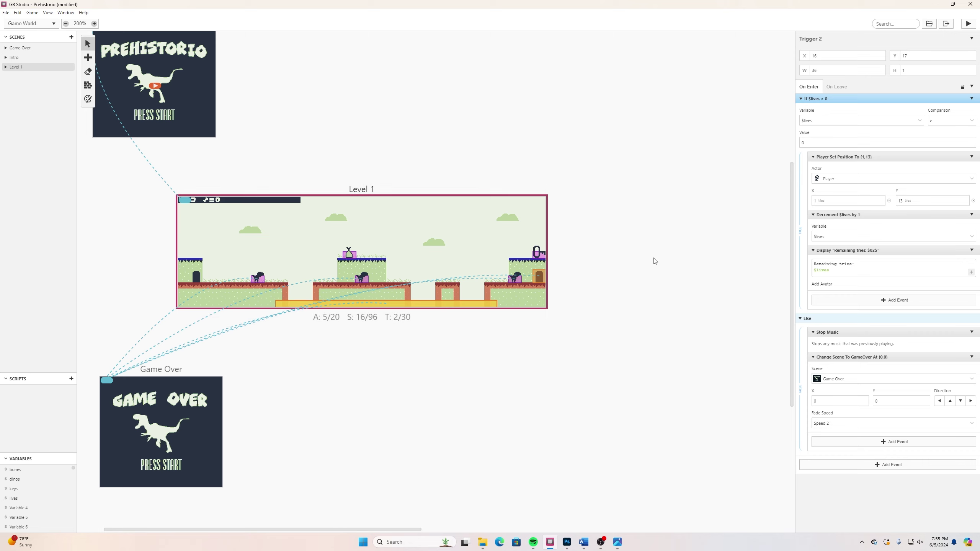
pyautogui.click(836, 261)
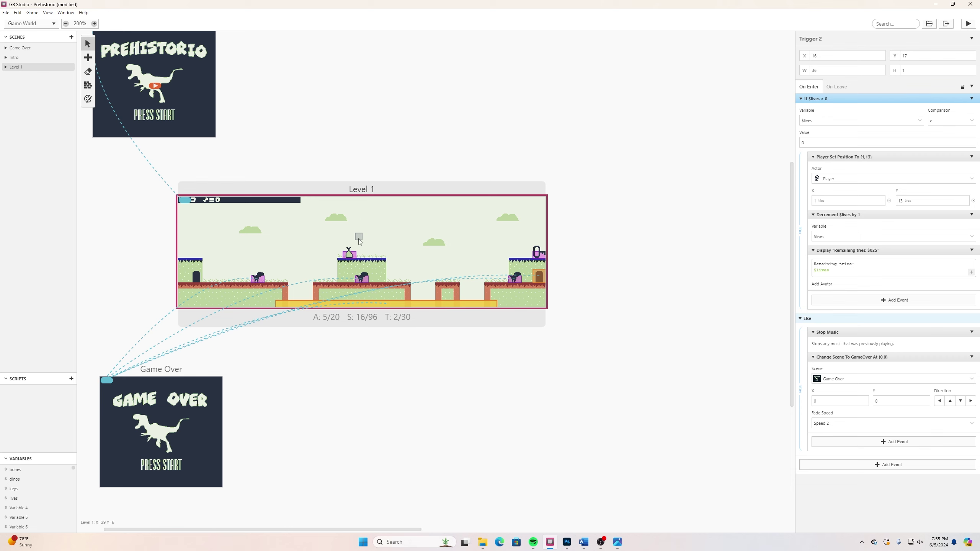
pyautogui.click(350, 256)
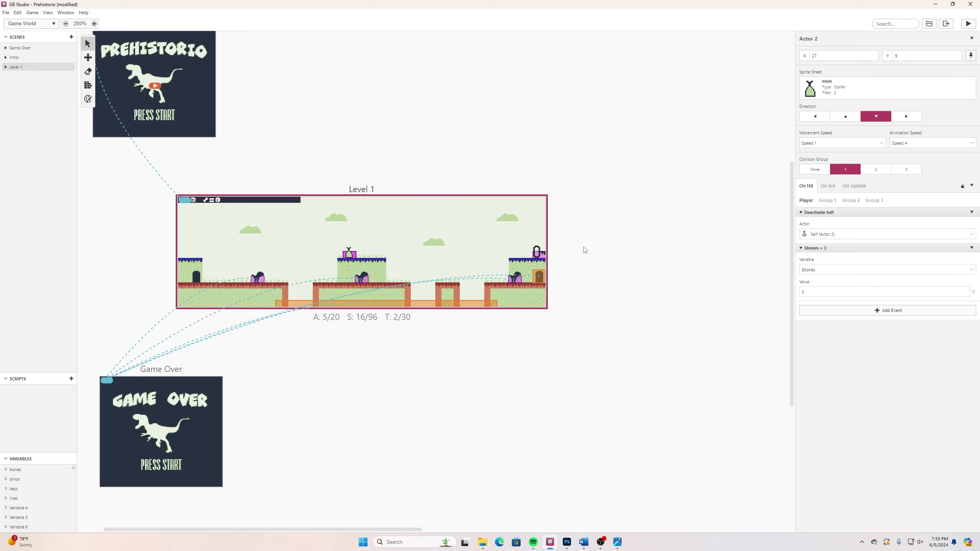
pyautogui.click(451, 218)
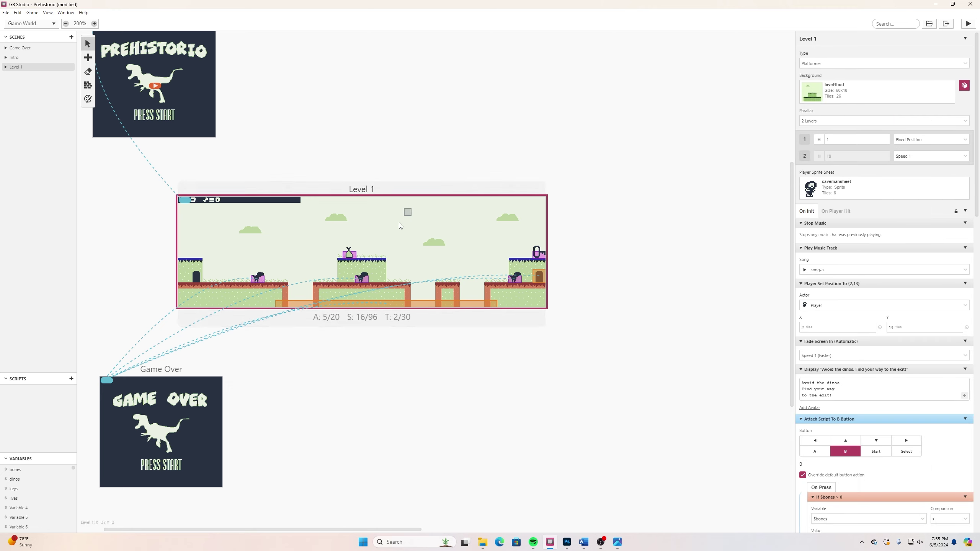
# Scroll down to show the Timer 1 GBVM Script's two VM_REPLACE_TILE_XY lines.
pyautogui.scroll(-12, 818, 304)
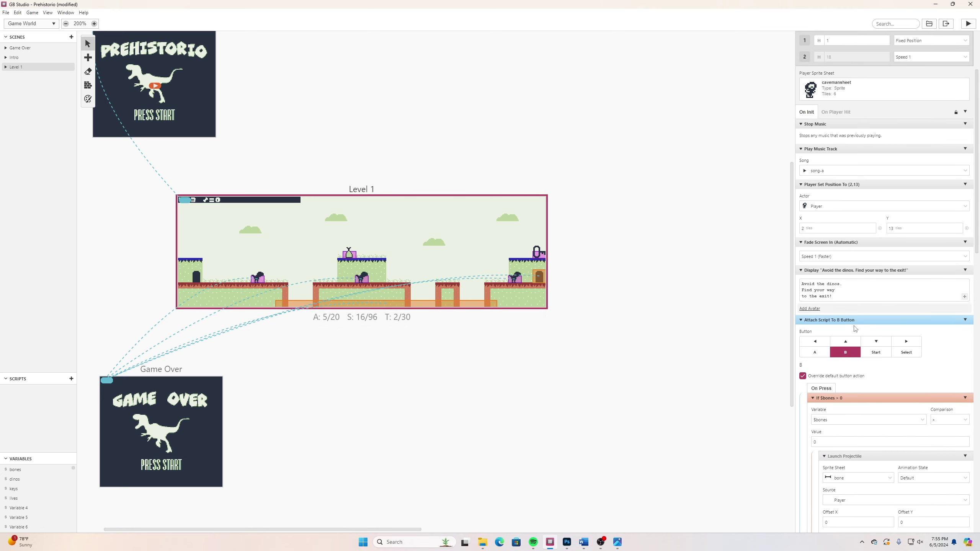
pyautogui.scroll(-9, 856, 315)
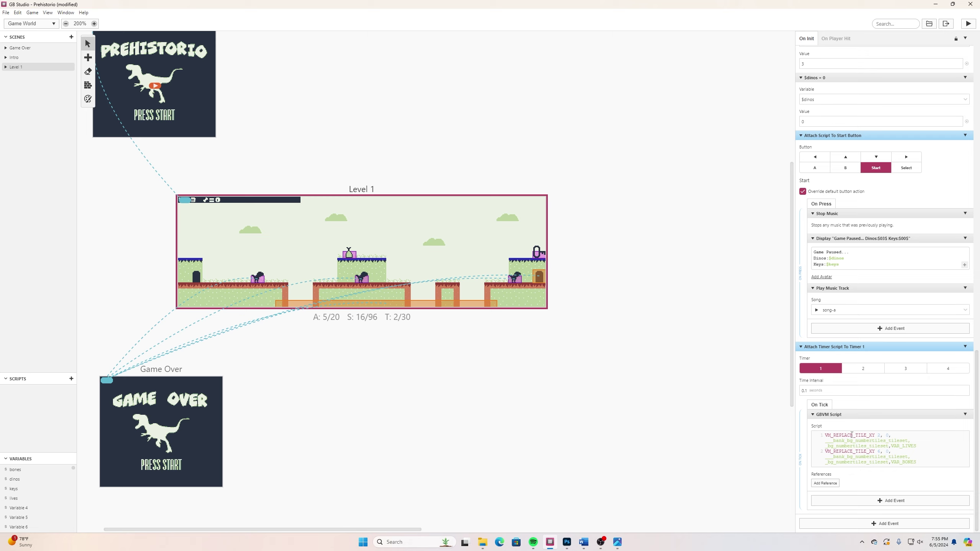
# Add the numbertiles background as a reference in the timer's GBVM script.
pyautogui.click(825, 485)
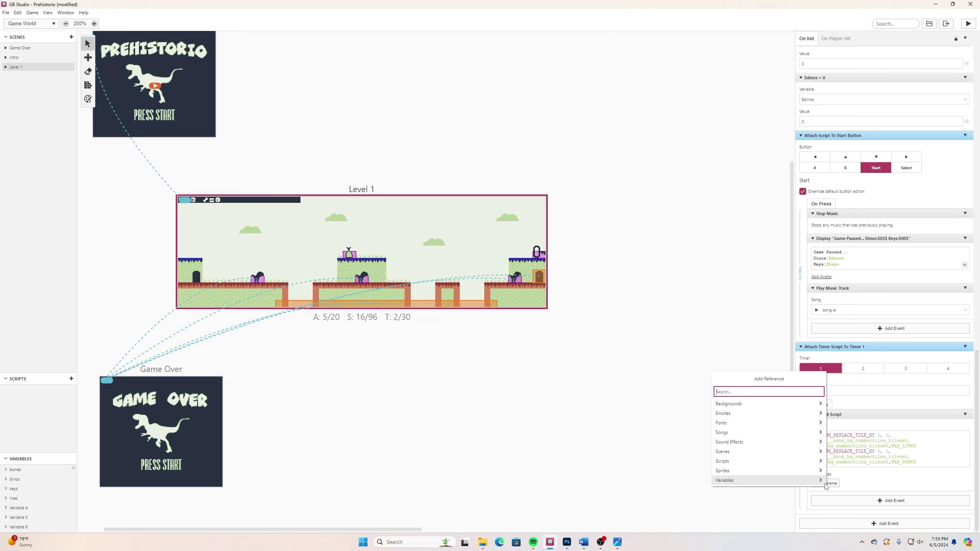
pyautogui.click(748, 403)
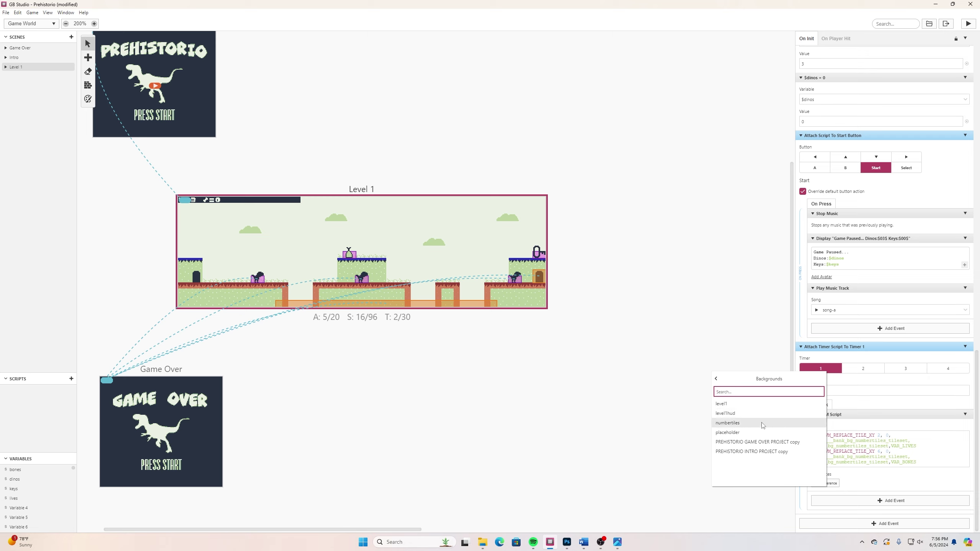
pyautogui.click(732, 425)
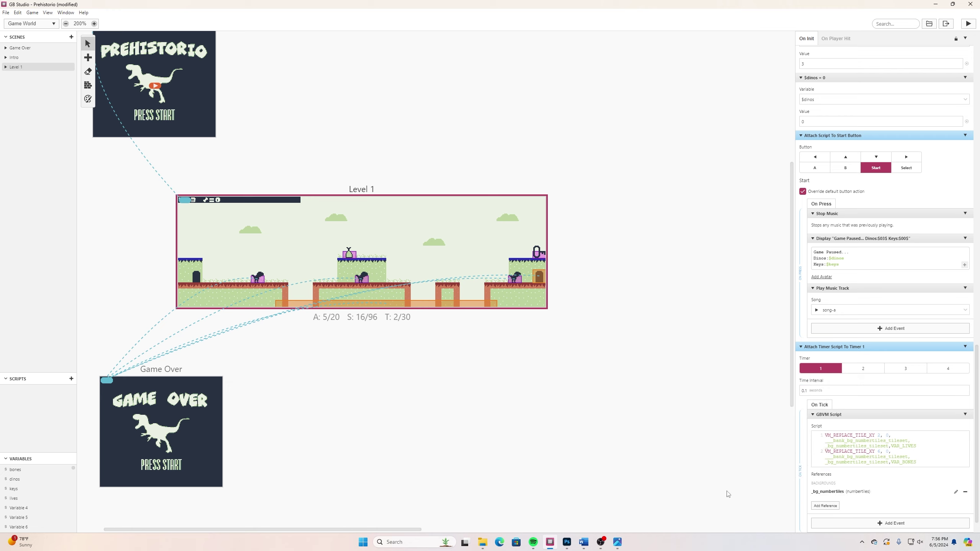
# Add the bones and lives variables as GBVM script references.
pyautogui.scroll(-1, 846, 463)
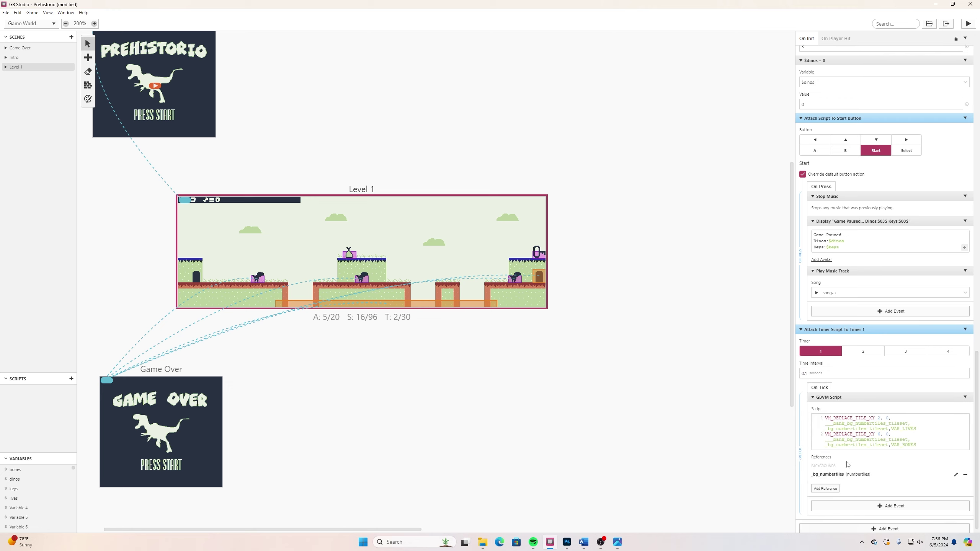
pyautogui.scroll(-1, 847, 464)
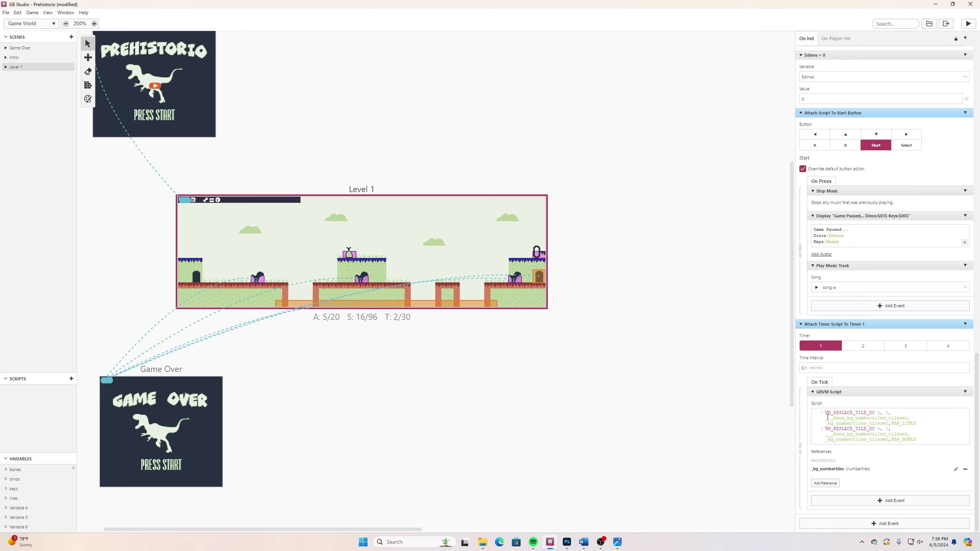
pyautogui.click(824, 484)
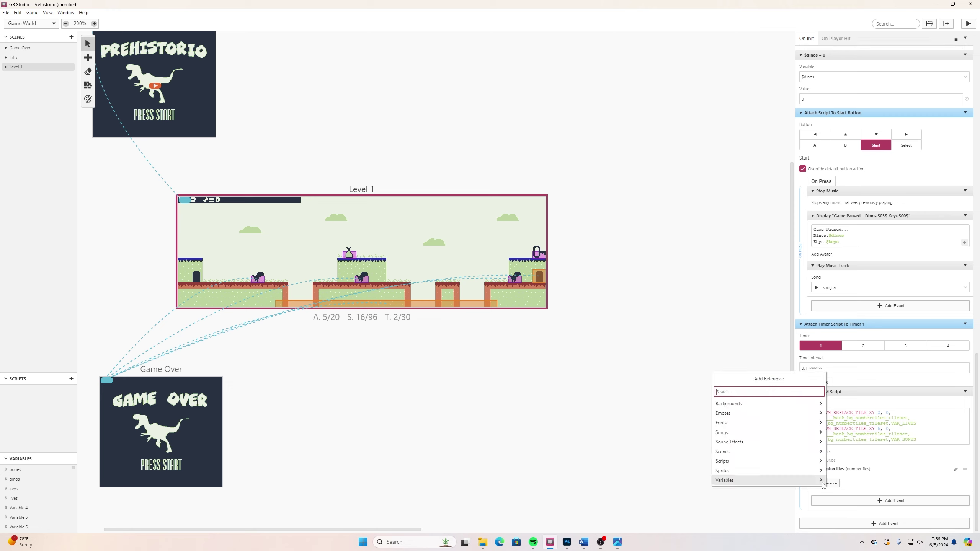
pyautogui.click(740, 484)
pyautogui.click(732, 404)
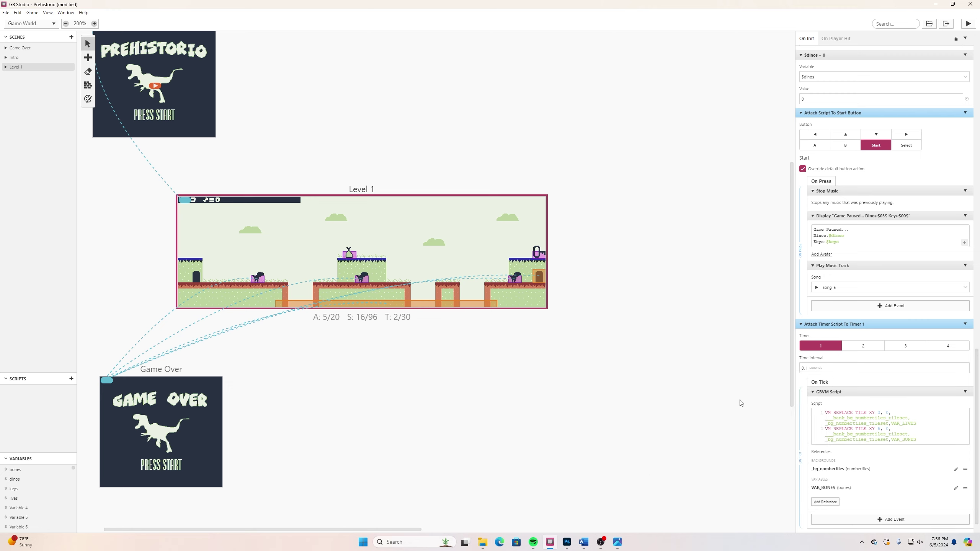
pyautogui.click(822, 502)
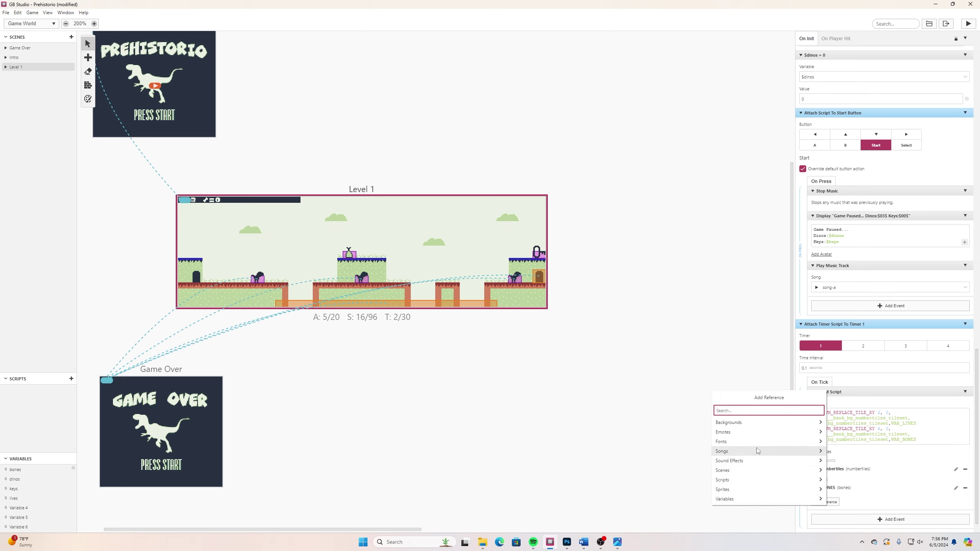
pyautogui.click(754, 499)
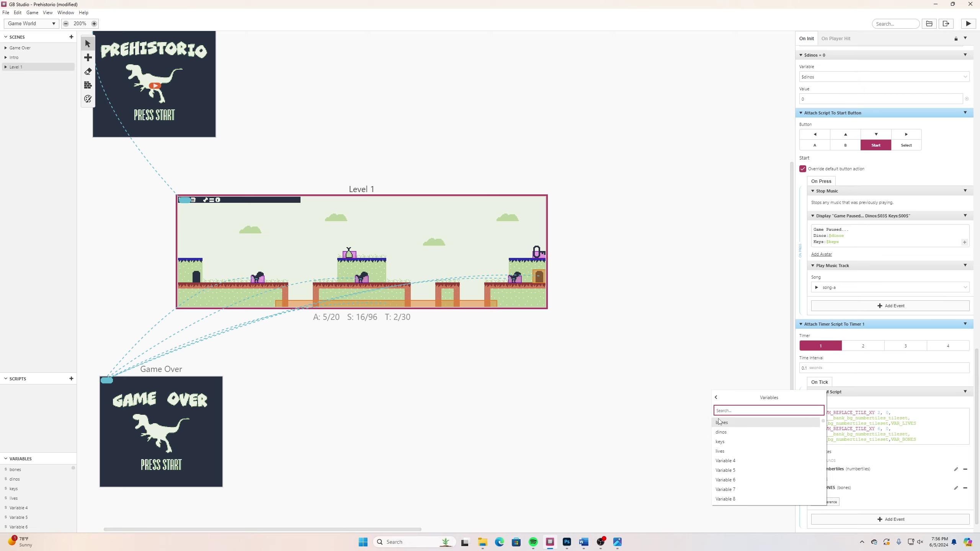
pyautogui.click(735, 452)
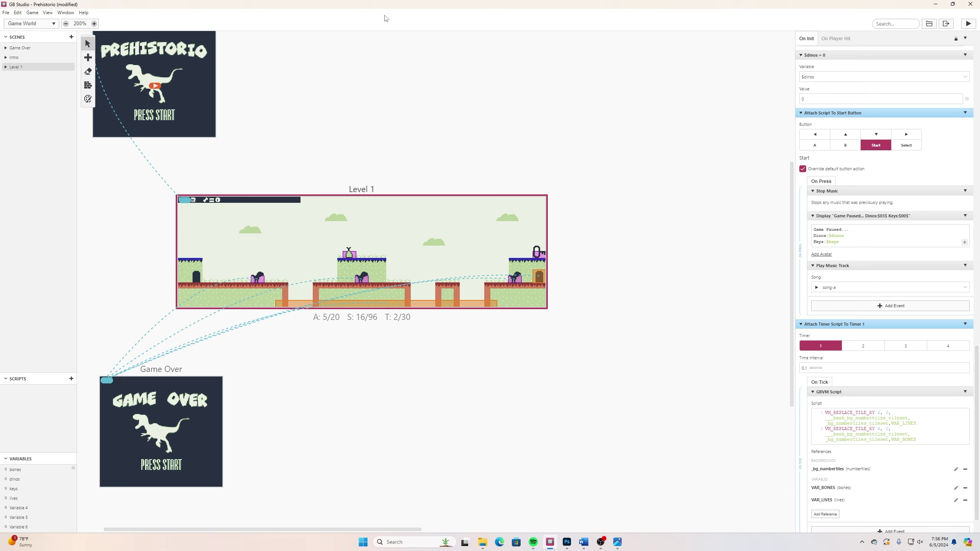
# Save the project and launch the game to its title screen.
pyautogui.click(6, 13)
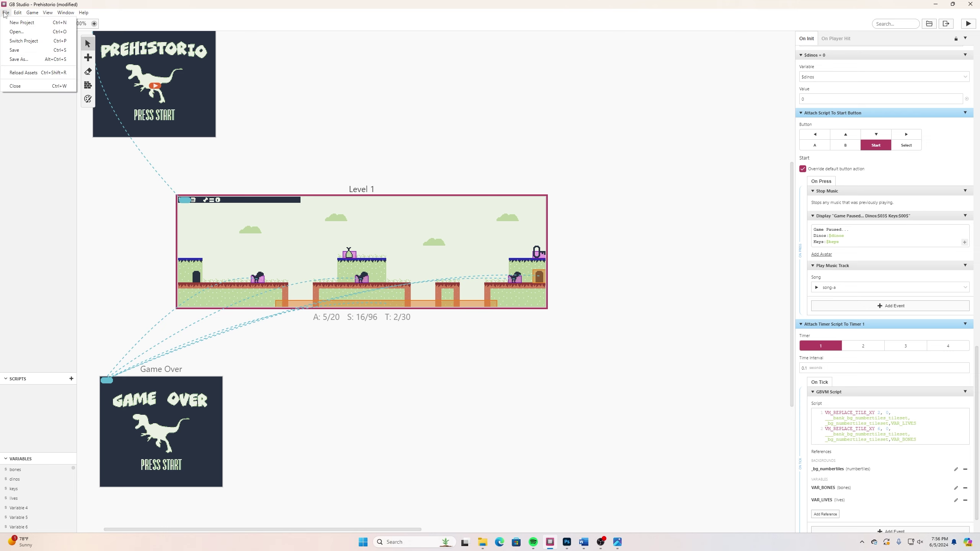
pyautogui.click(27, 50)
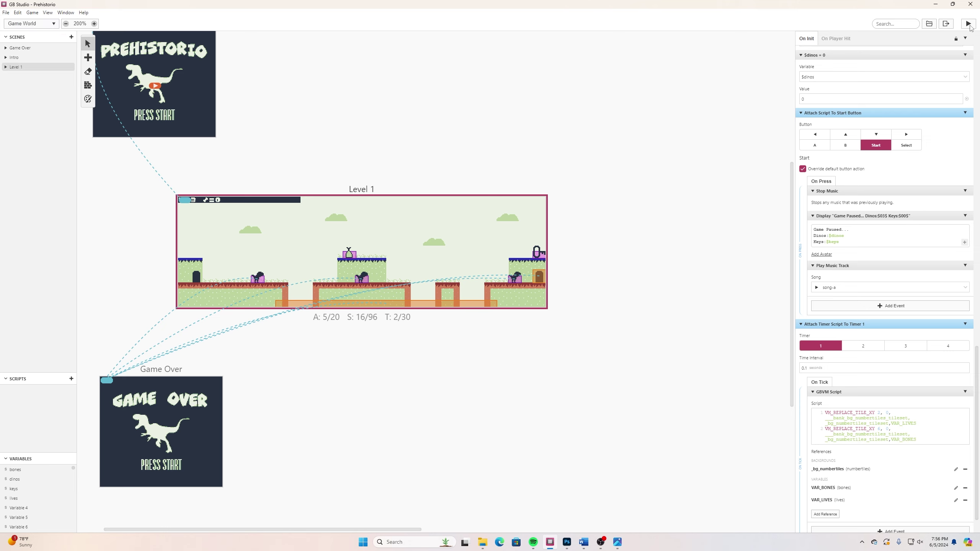
pyautogui.click(969, 25)
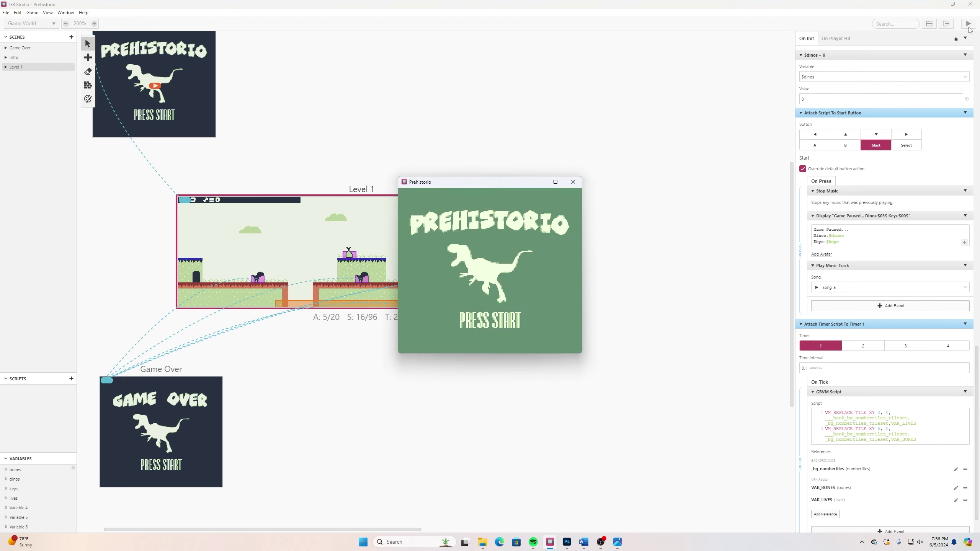
# Start the game and dismiss the level intro and remaining-tries messages.
pyautogui.press('Return')
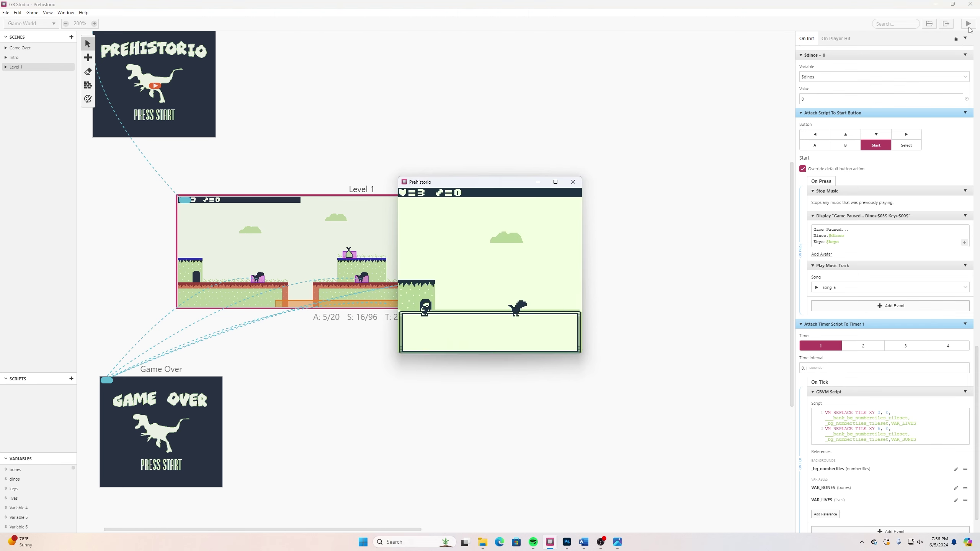
pyautogui.press('z')
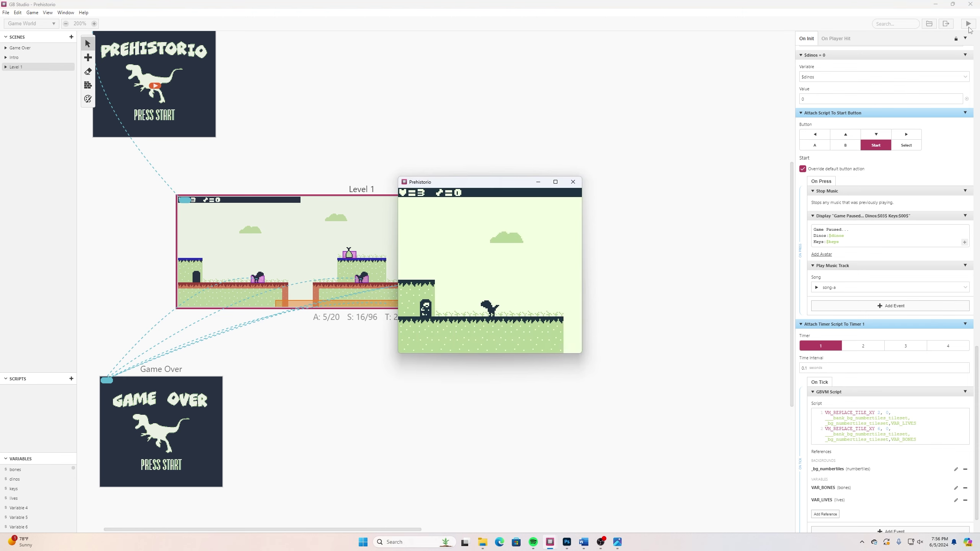
pyautogui.press('Right')
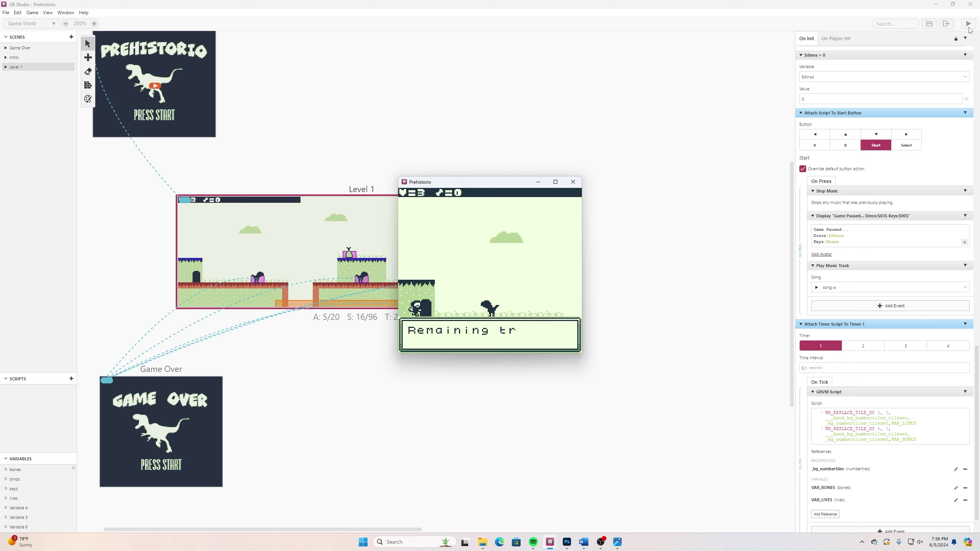
pyautogui.press('z')
pyautogui.press('Right')
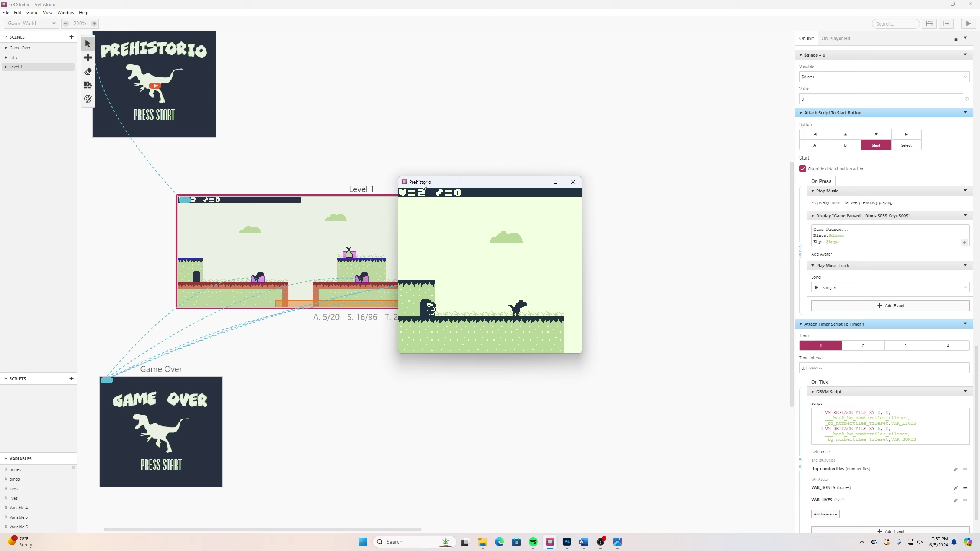
# Jump the player onto the raised platform and throw a bone at the dino.
pyautogui.press('Right')
pyautogui.press('z')
pyautogui.press('Right')
pyautogui.press('z')
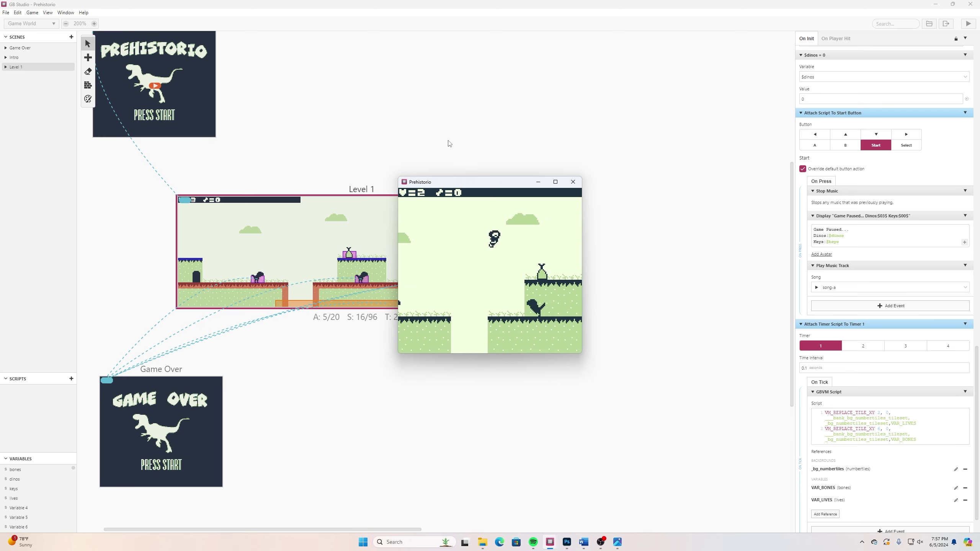
pyautogui.press('Right')
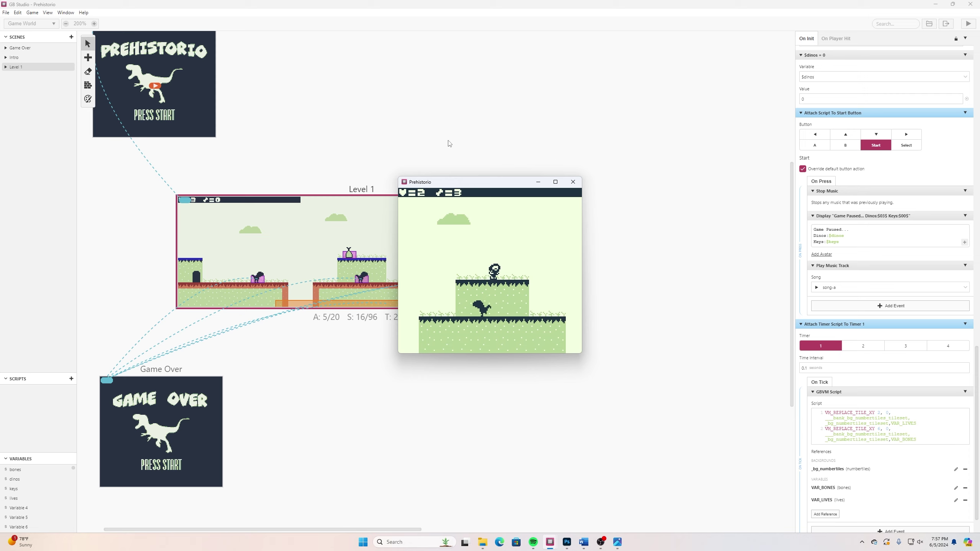
pyautogui.press('x')
pyautogui.press('x')
pyautogui.press('x')
# Lose the remaining lives to reach Game Over, restart, then close the game window.
pyautogui.press('Left')
pyautogui.press('z')
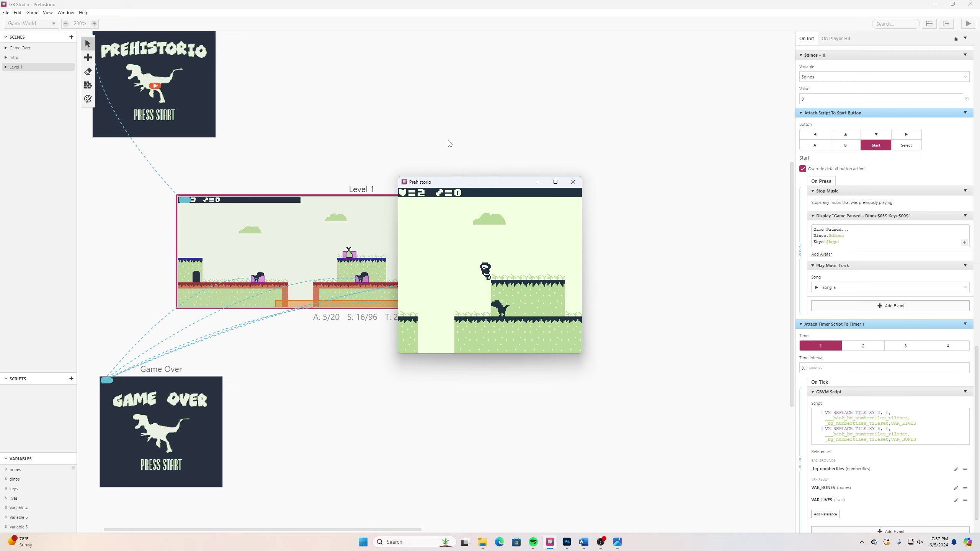
pyautogui.press('Left')
pyautogui.press('z')
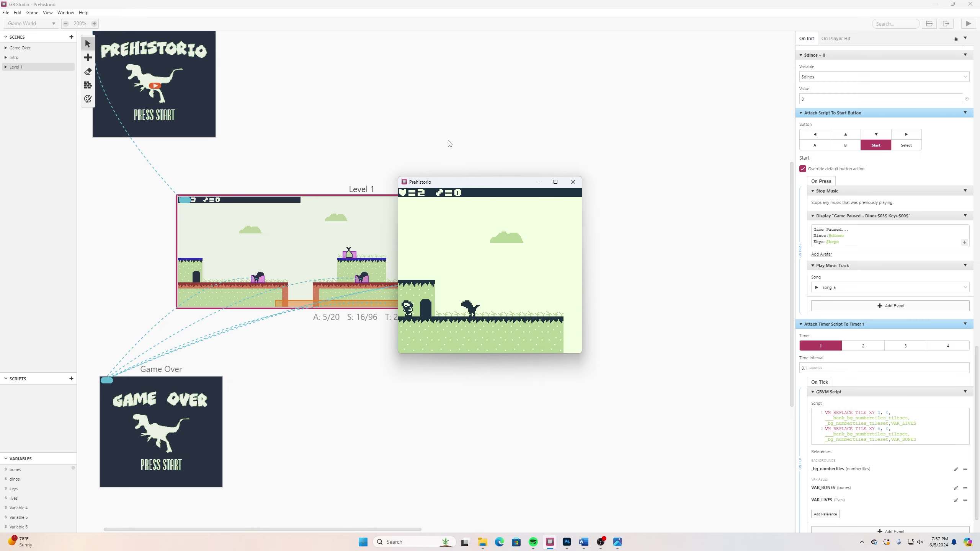
pyautogui.press('Right')
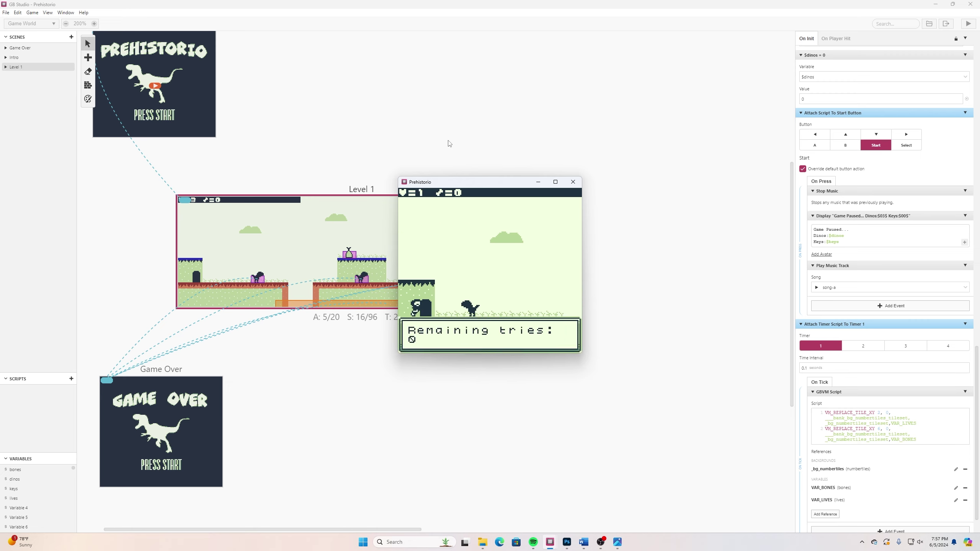
pyautogui.press('z')
pyautogui.press('Right')
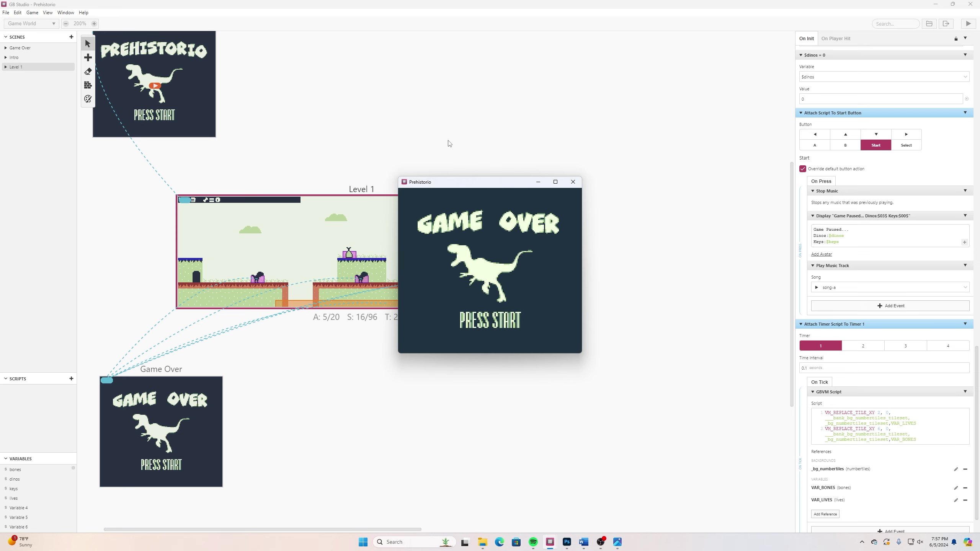
pyautogui.press('Return')
pyautogui.press('Return')
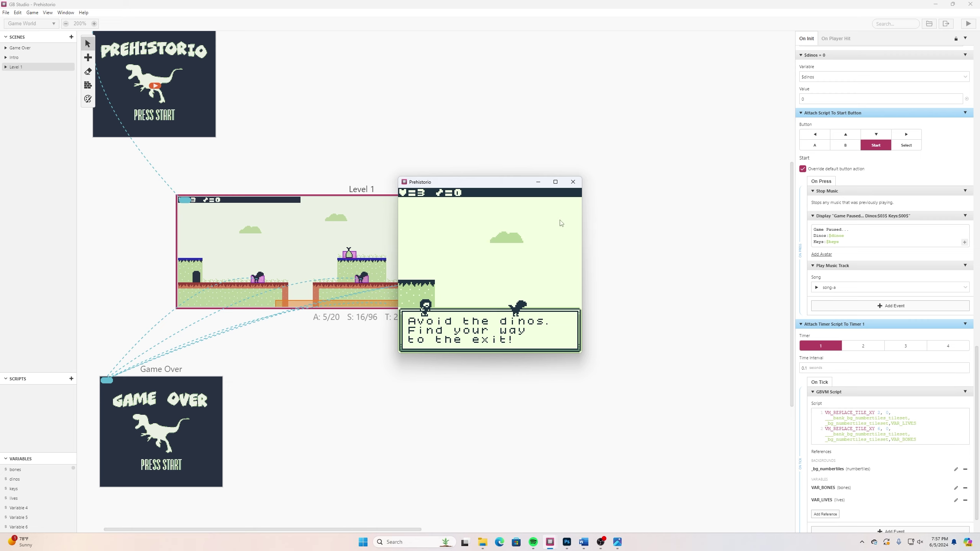
pyautogui.click(573, 184)
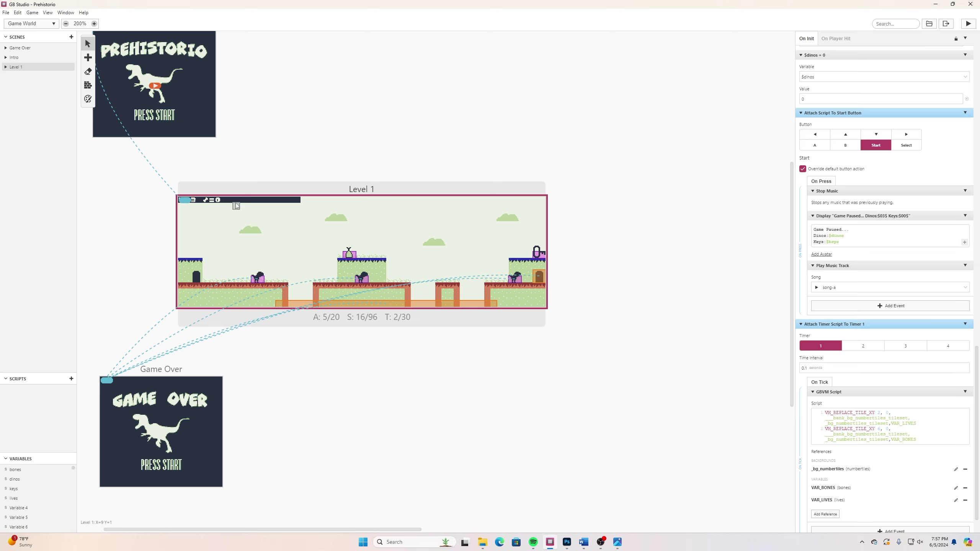
# Drag Intro's arrival marker in Level 1 down two tiles to position 0,2.
pyautogui.scroll(4, 236, 207)
pyautogui.scroll(-4, 209, 216)
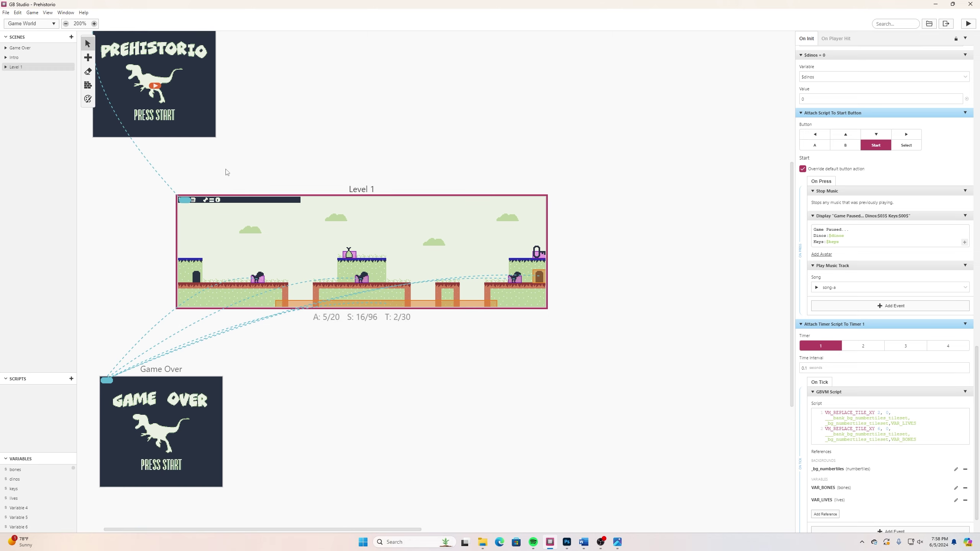
pyautogui.moveTo(184, 201); pyautogui.dragTo(185, 213)
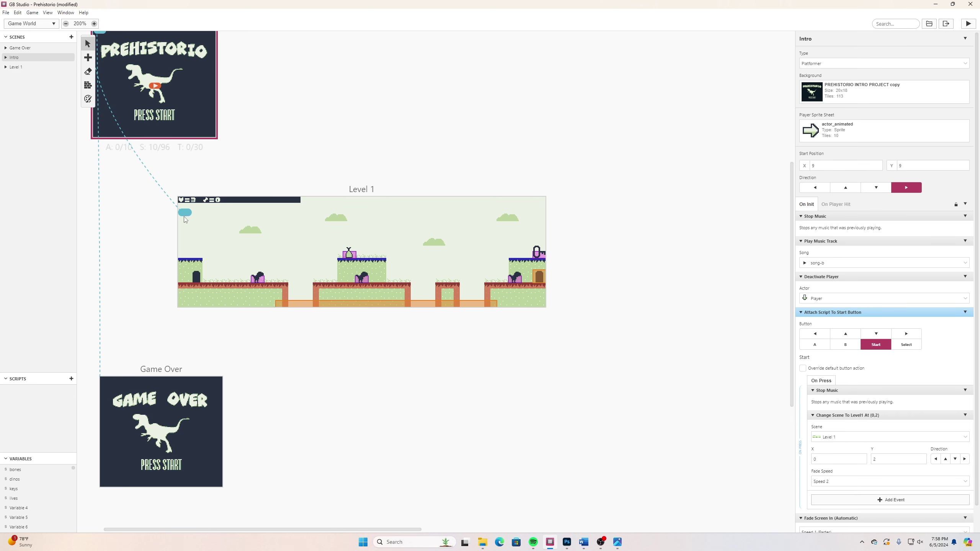